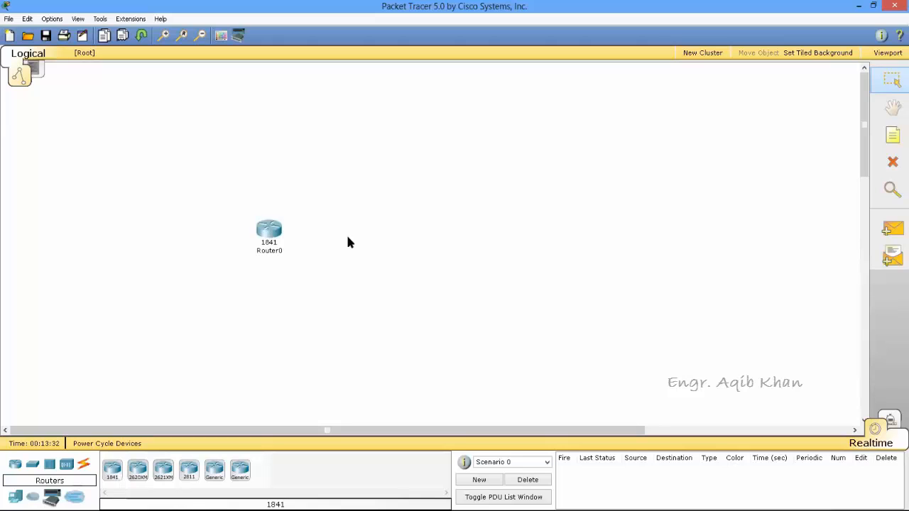
Add a second 1841 router to the workspace, level with Router0 and well to its right
{"action": "left_click", "coordinate": [112, 470]}
{"action": "left_click", "coordinate": [506, 235]}
{"action": "left_click_drag", "start_coordinate": [502, 233], "coordinate": [497, 233]}
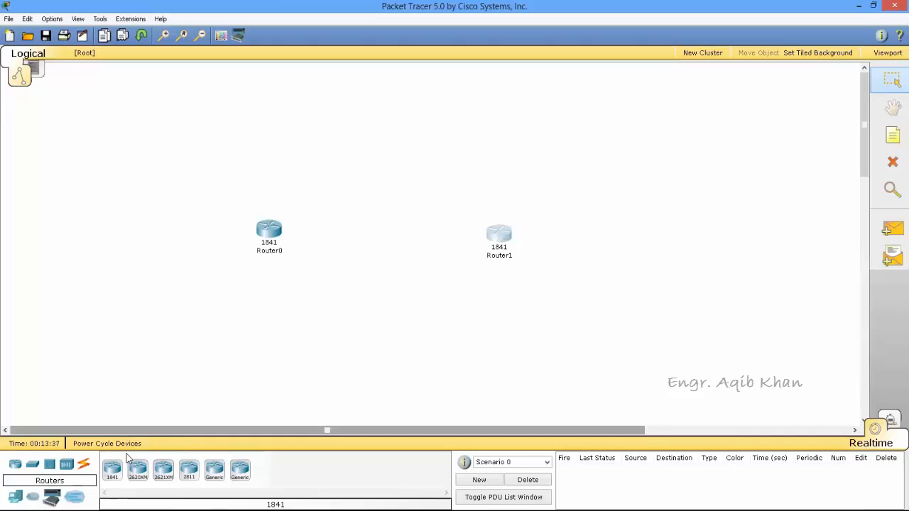
{"action": "left_click", "coordinate": [85, 467]}
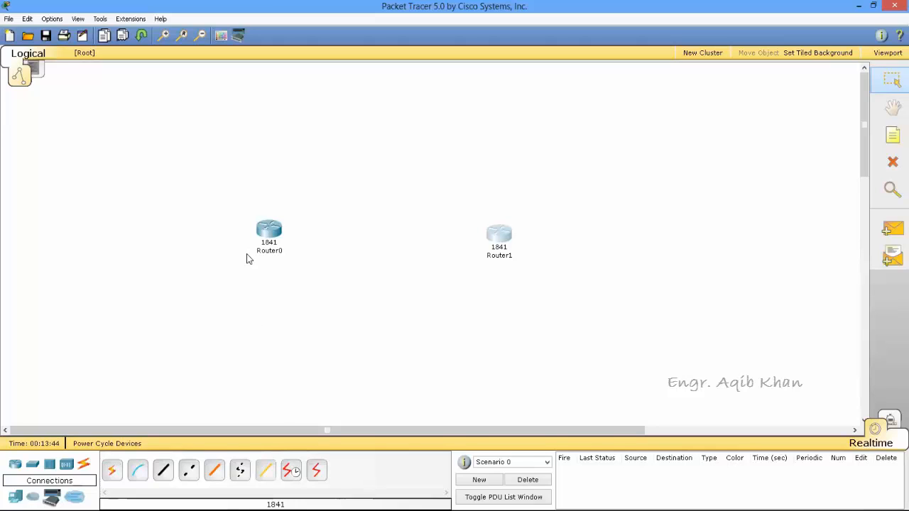
{"action": "left_click", "coordinate": [289, 472]}
{"action": "mouse_move", "coordinate": [267, 229]}
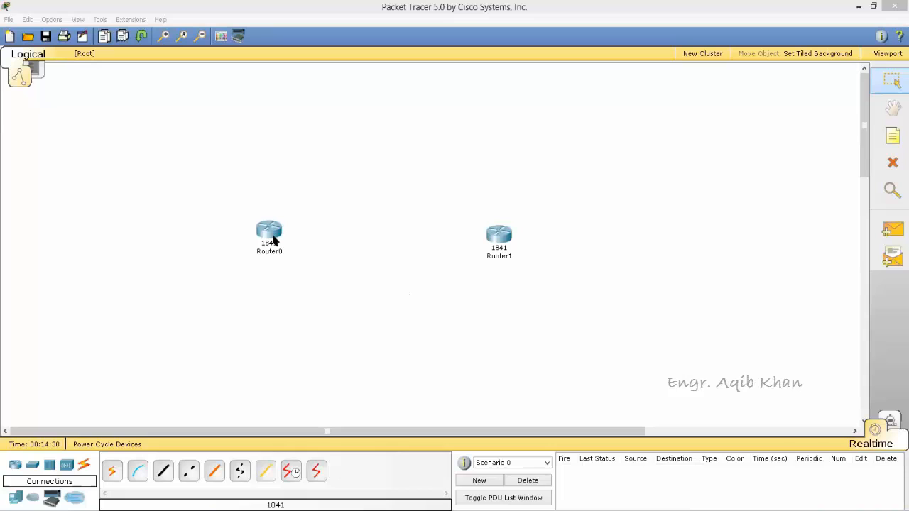
Power off Router0 and install a WIC-2T serial module in its first expansion slot
{"action": "left_click", "coordinate": [271, 234]}
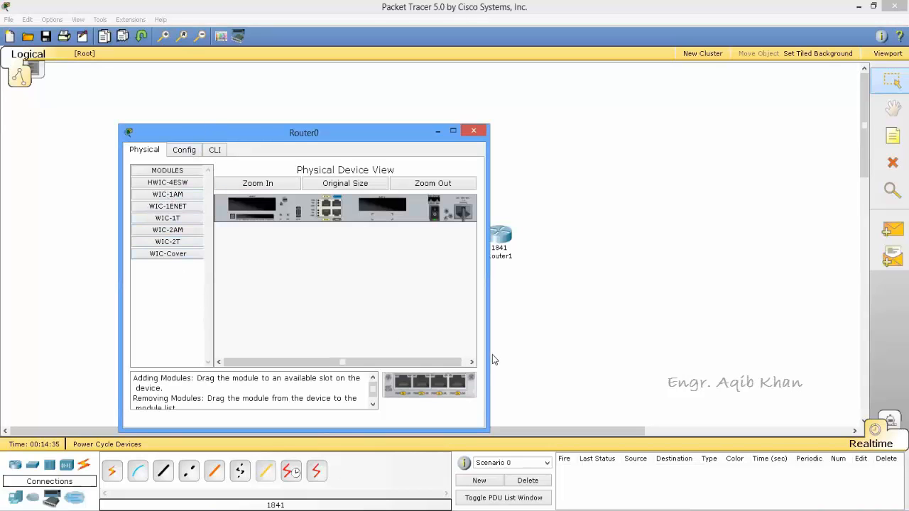
{"action": "left_click", "coordinate": [436, 213]}
{"action": "left_click", "coordinate": [178, 242]}
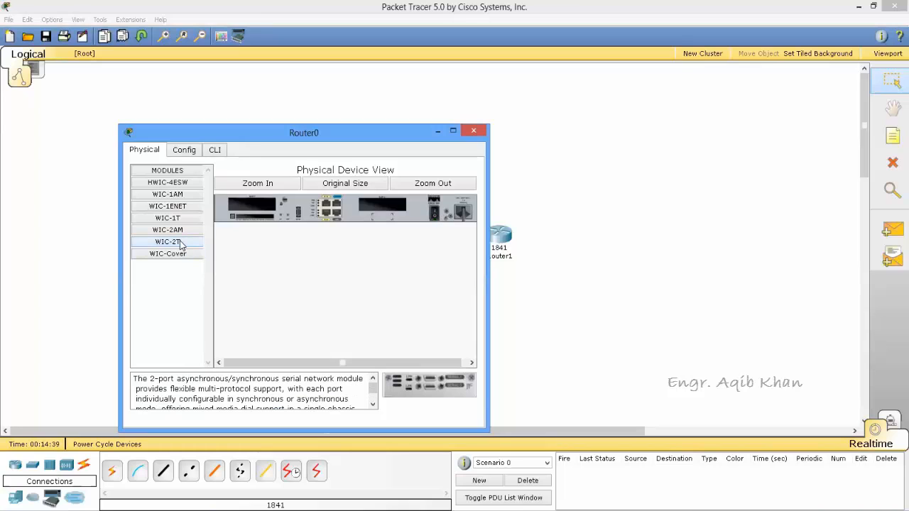
{"action": "left_click", "coordinate": [186, 219]}
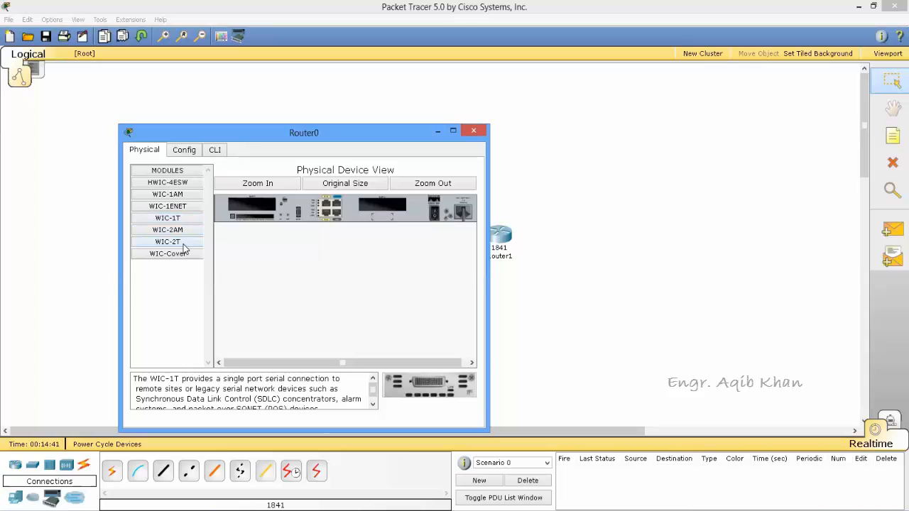
{"action": "left_click", "coordinate": [184, 242]}
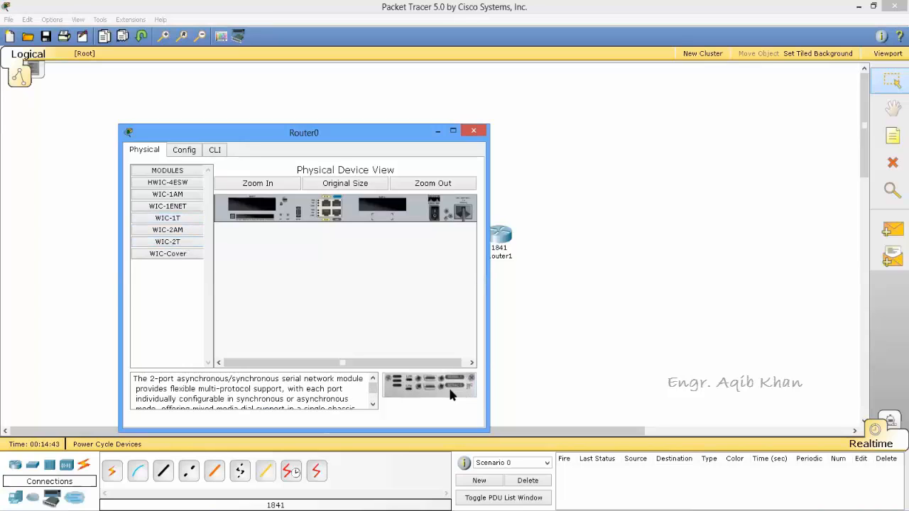
{"action": "left_click_drag", "start_coordinate": [439, 382], "coordinate": [253, 203]}
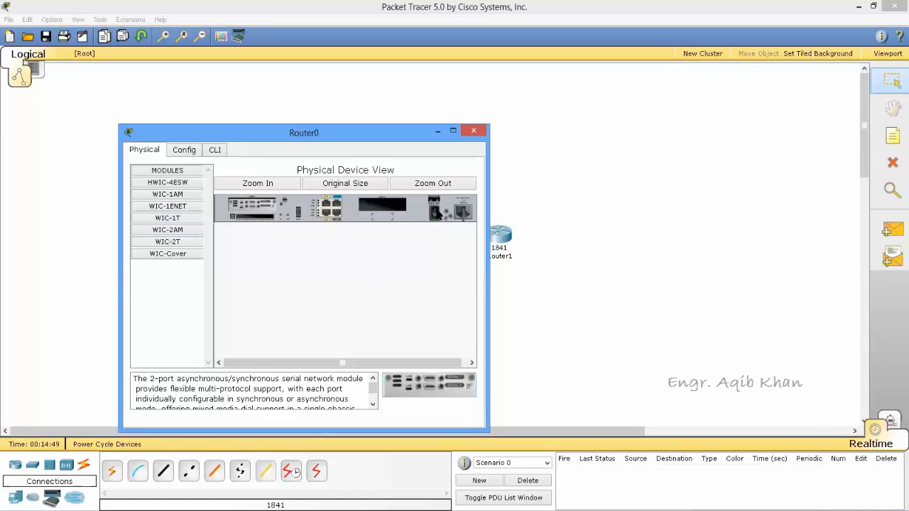
{"action": "left_click", "coordinate": [475, 132]}
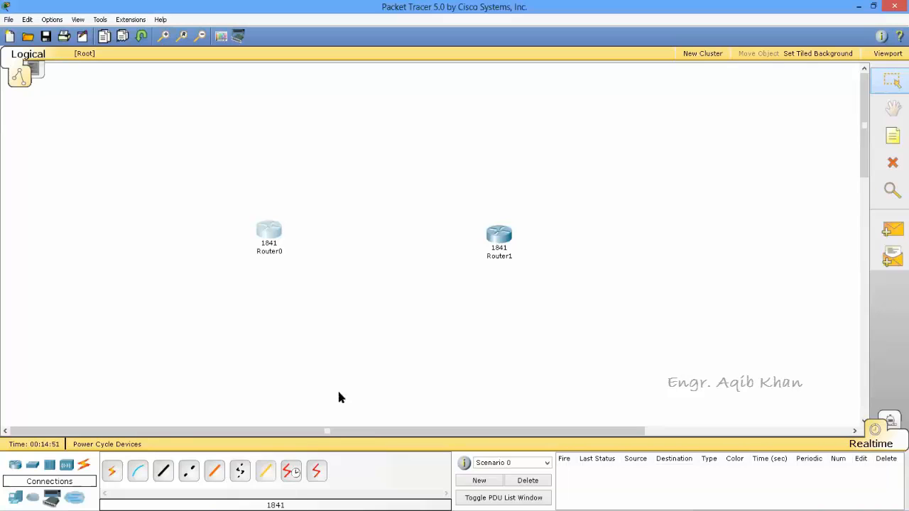
Install a WIC-2T serial module in the first expansion slot of Router1
{"action": "left_click", "coordinate": [507, 241]}
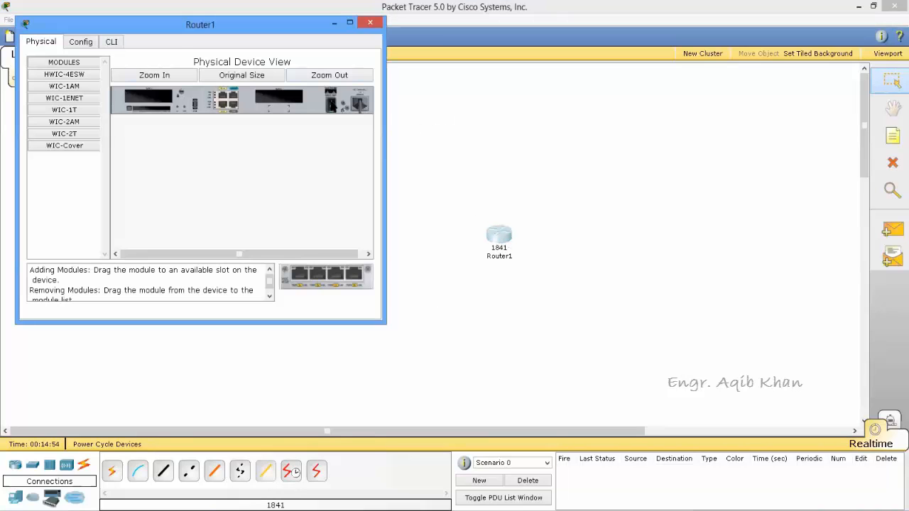
{"action": "left_click", "coordinate": [80, 133]}
{"action": "left_click_drag", "start_coordinate": [337, 282], "coordinate": [177, 104]}
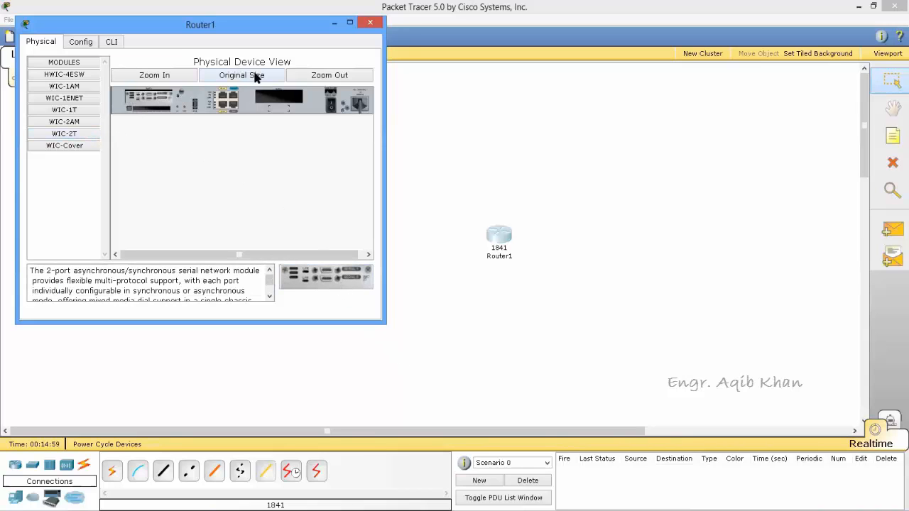
{"action": "left_click", "coordinate": [375, 23]}
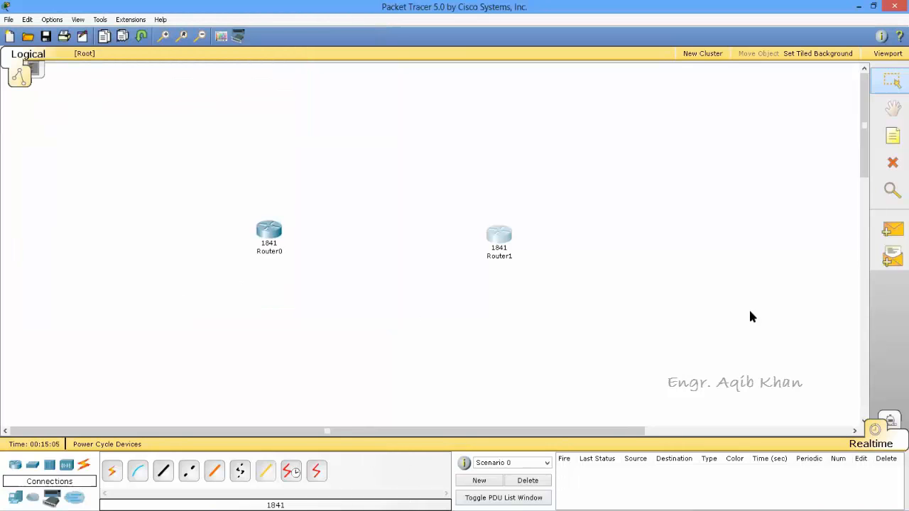
Place four generic PCs in a row beneath the routers, two under Router0 and two under Router1
{"action": "left_click", "coordinate": [15, 499]}
{"action": "left_click", "coordinate": [113, 474]}
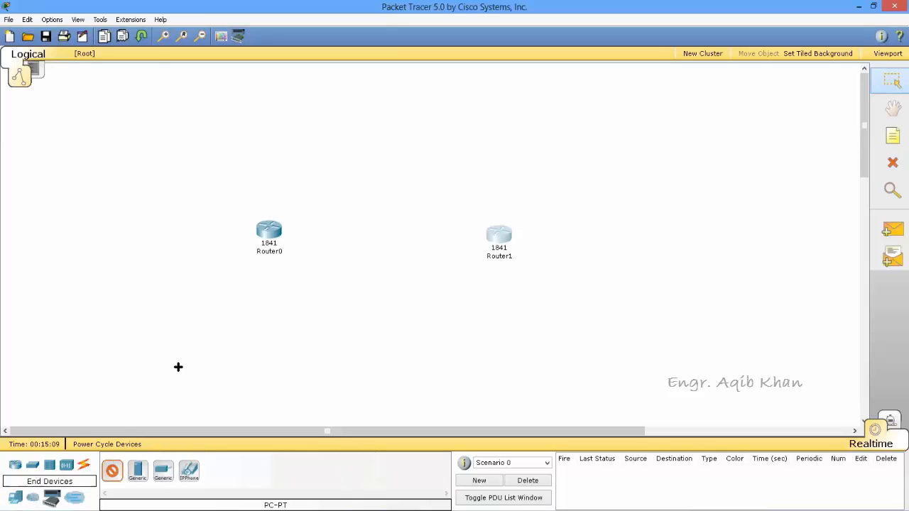
{"action": "left_click", "coordinate": [164, 373]}
{"action": "left_click", "coordinate": [112, 471]}
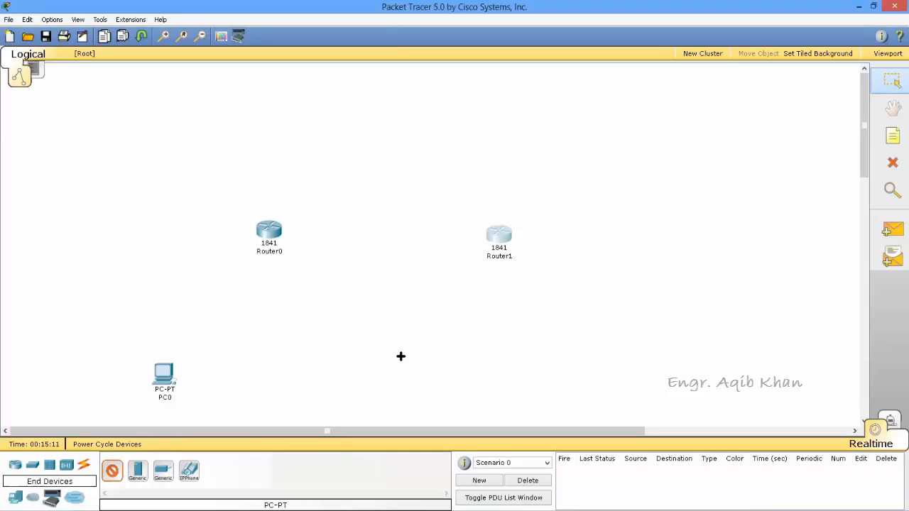
{"action": "left_click", "coordinate": [315, 381]}
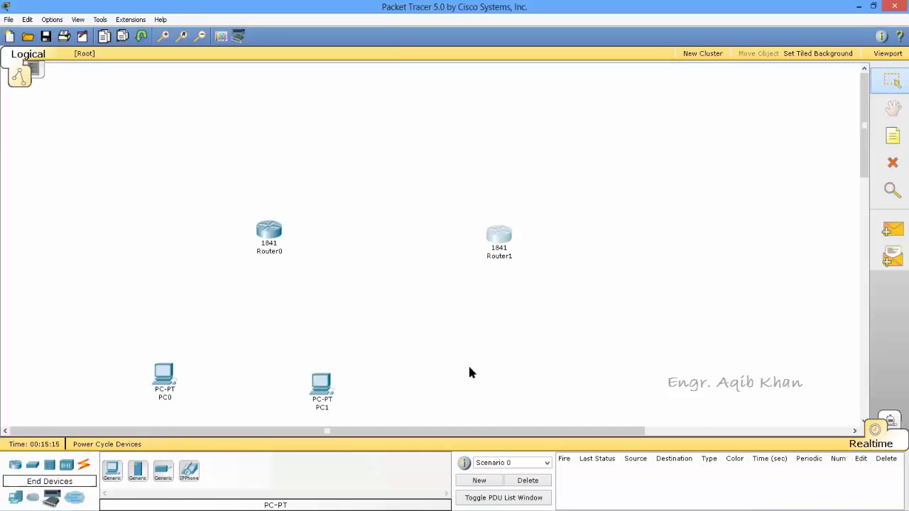
{"action": "left_click", "coordinate": [115, 473]}
{"action": "left_click", "coordinate": [482, 368]}
{"action": "left_click", "coordinate": [112, 471]}
{"action": "left_click", "coordinate": [626, 381]}
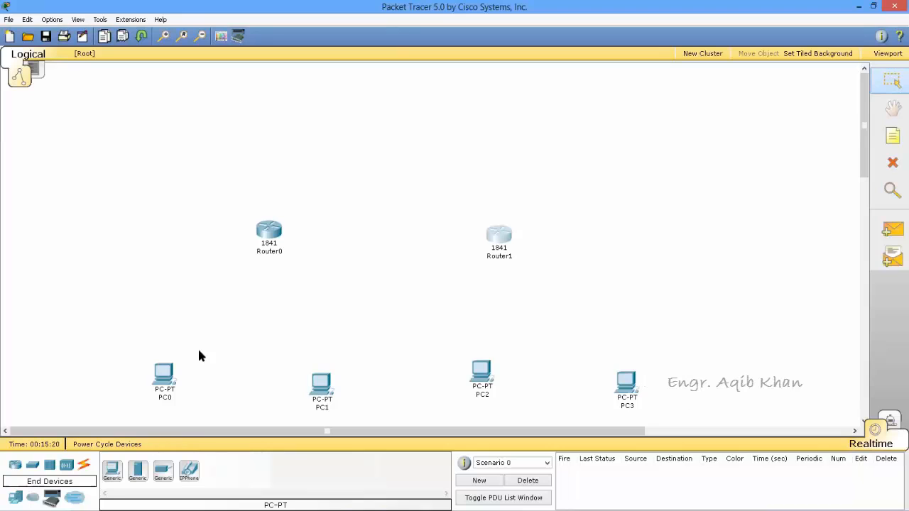
Place two 2950T-24 switches, one beneath Router0 and one beneath Router1
{"action": "left_click", "coordinate": [32, 466]}
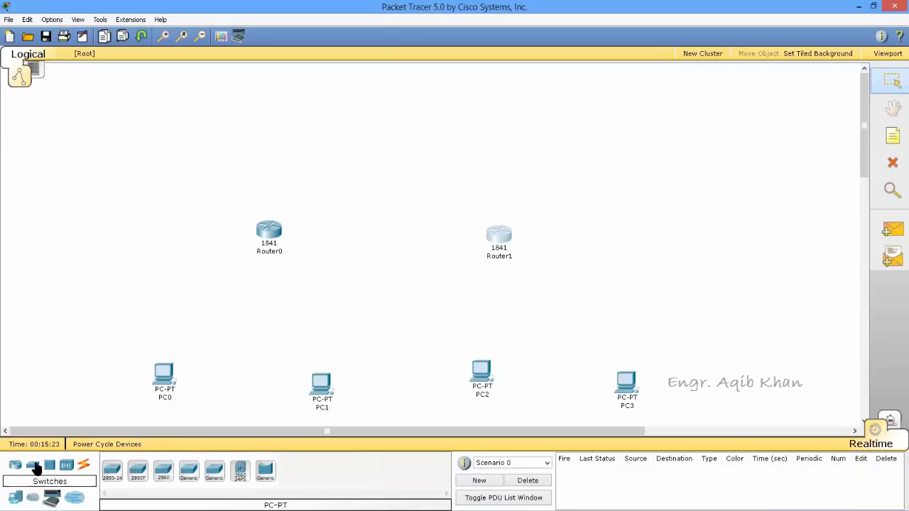
{"action": "left_click", "coordinate": [112, 471]}
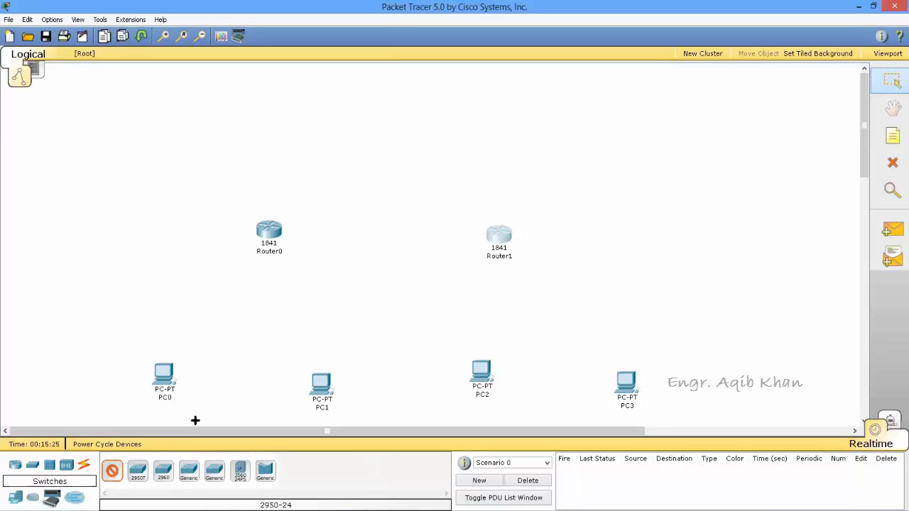
{"action": "left_click", "coordinate": [137, 472]}
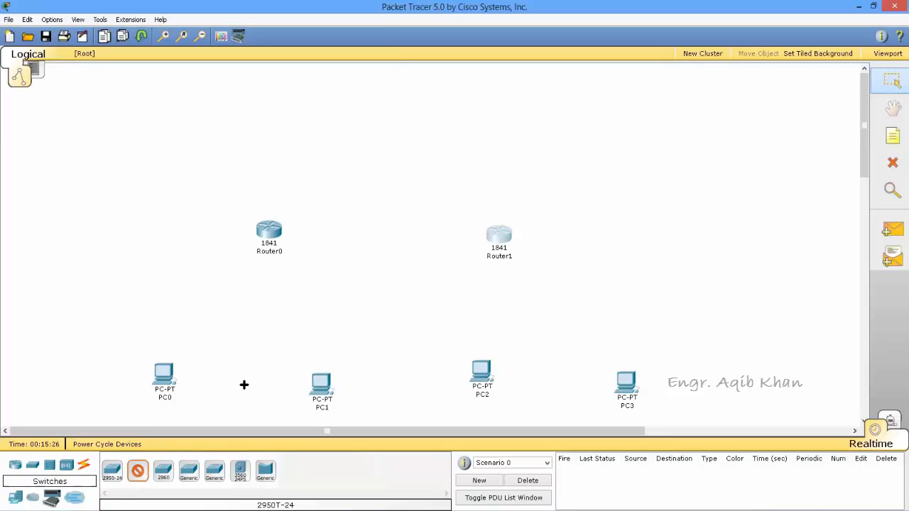
{"action": "left_click", "coordinate": [249, 306]}
{"action": "left_click", "coordinate": [137, 474]}
{"action": "left_click", "coordinate": [500, 301]}
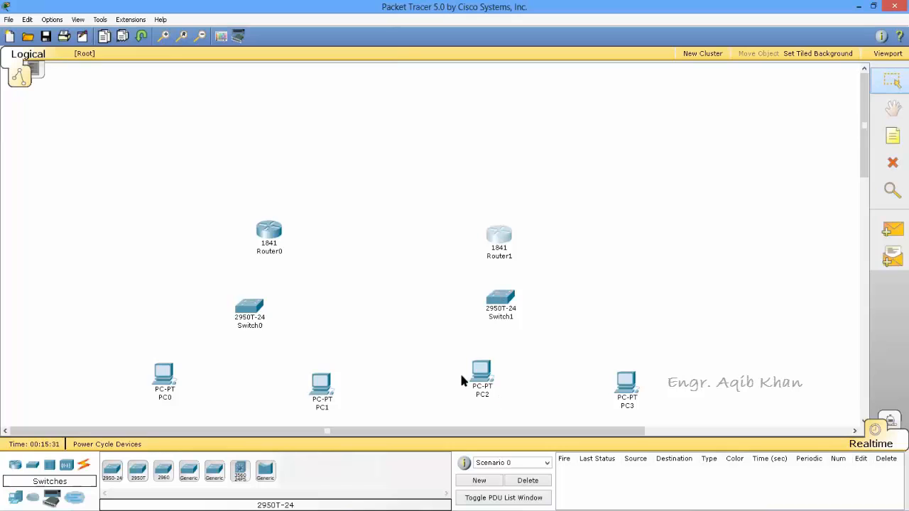
Connect Router0's FastEthernet0/0 to FastEthernet0/1 on Switch0 with a Copper Straight-Through cable
{"action": "left_click", "coordinate": [83, 468]}
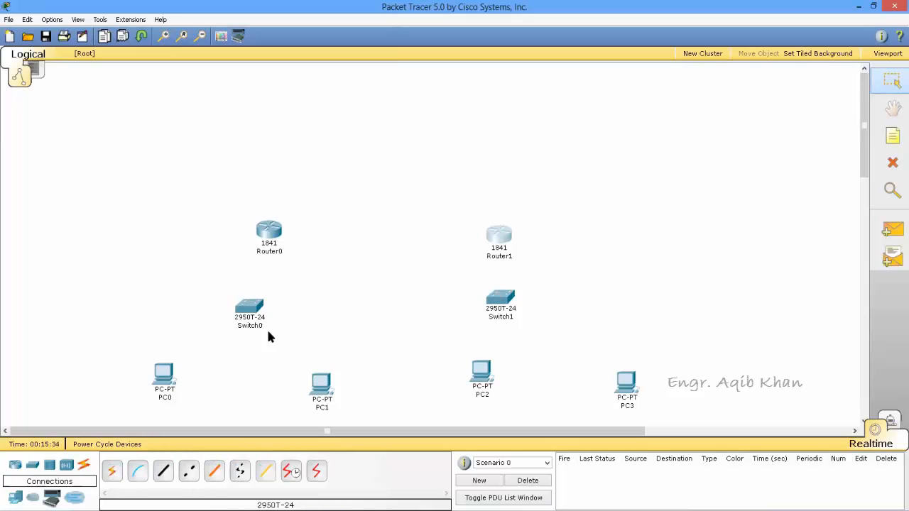
{"action": "left_click", "coordinate": [163, 472]}
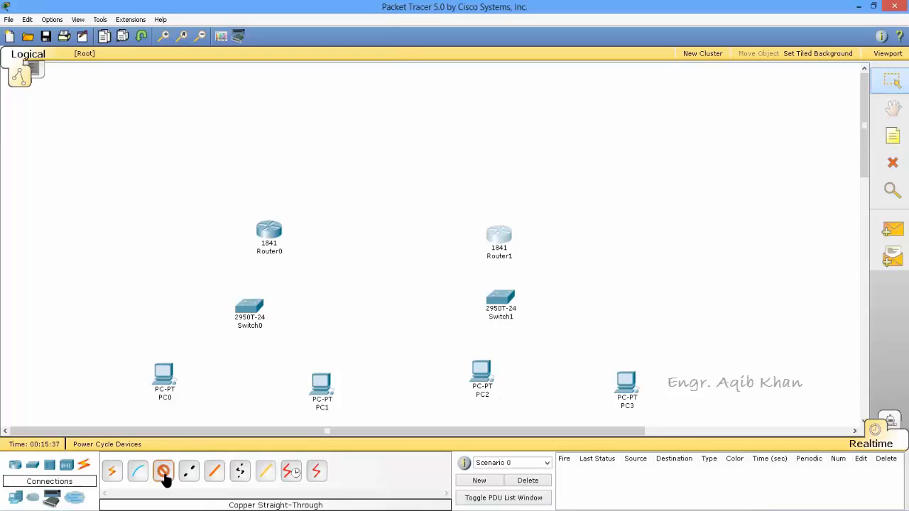
{"action": "left_click", "coordinate": [267, 235]}
{"action": "left_click", "coordinate": [277, 245]}
{"action": "left_click", "coordinate": [258, 308]}
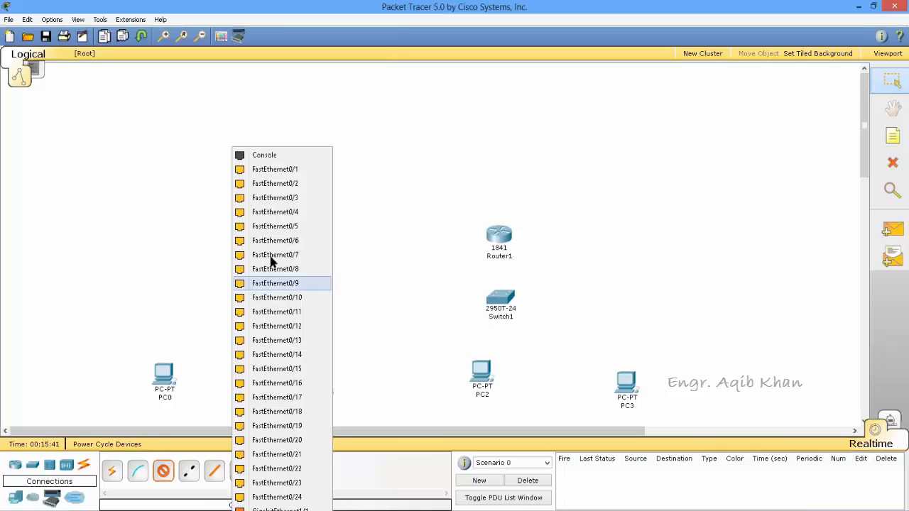
{"action": "left_click", "coordinate": [278, 170]}
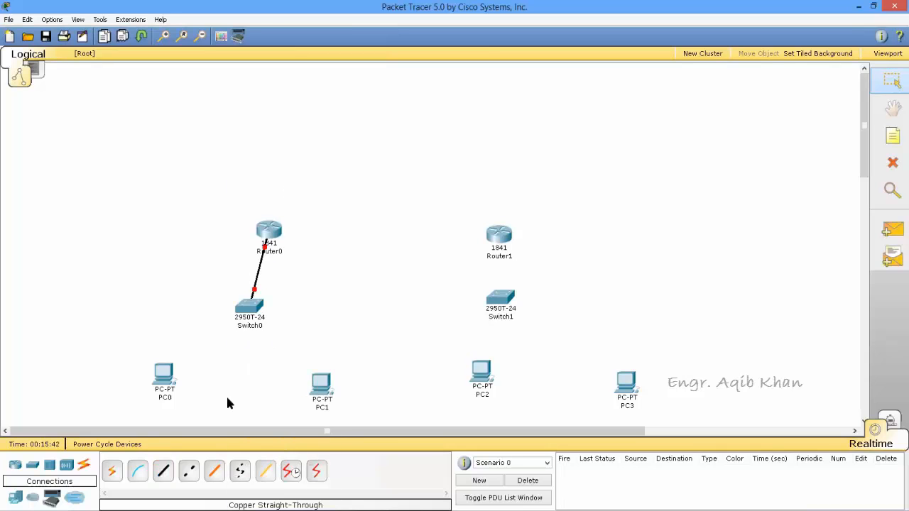
Connect an Ethernet port of Router1 to FastEthernet0/1 on Switch1 with a Copper Straight-Through cable
{"action": "left_click", "coordinate": [163, 472]}
{"action": "left_click", "coordinate": [504, 235]}
{"action": "left_click", "coordinate": [515, 247]}
{"action": "left_click", "coordinate": [500, 302]}
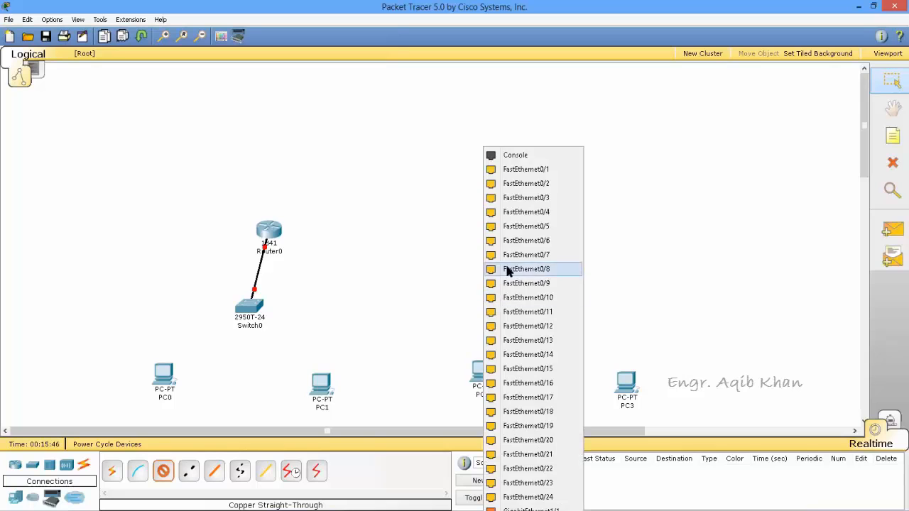
{"action": "left_click", "coordinate": [519, 172]}
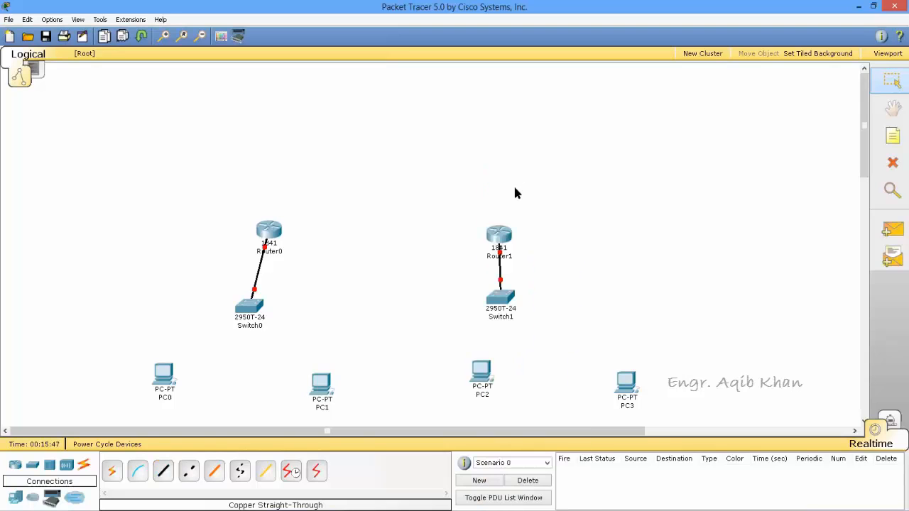
Link Serial0/1/0 on Router0 to a serial port on Router1 with a Serial DCE cable
{"action": "left_click", "coordinate": [294, 474]}
{"action": "left_click", "coordinate": [279, 232]}
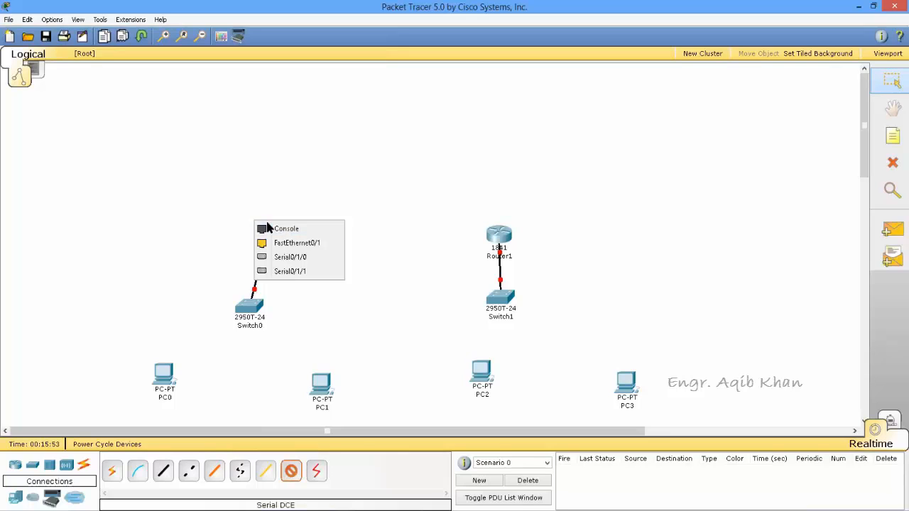
{"action": "left_click", "coordinate": [309, 256]}
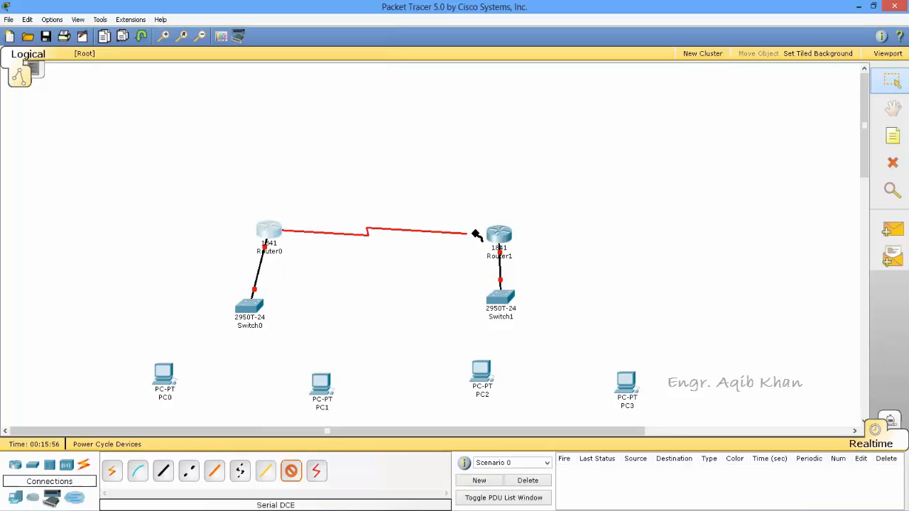
{"action": "left_click", "coordinate": [497, 235]}
{"action": "left_click", "coordinate": [524, 266]}
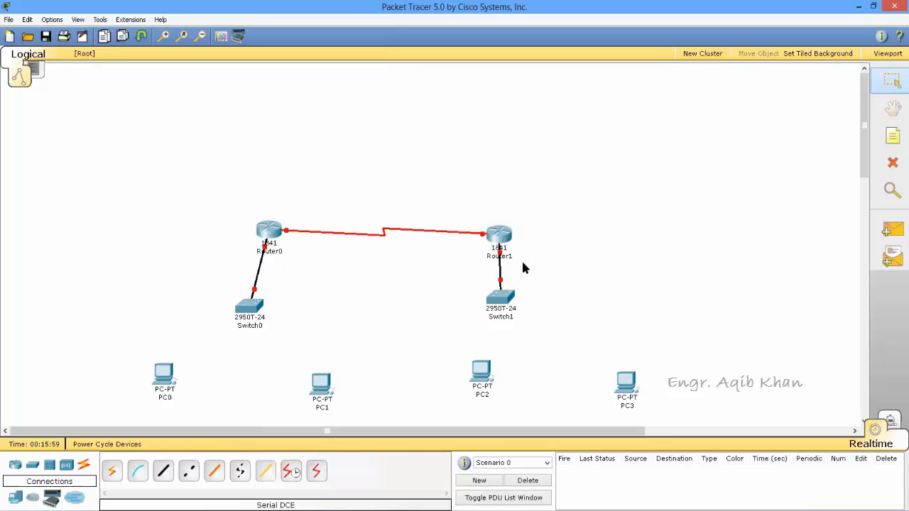
Connect PC0's FastEthernet port to FastEthernet0/2 on Switch0 with a Copper Straight-Through cable
{"action": "left_click", "coordinate": [163, 470]}
{"action": "left_click", "coordinate": [162, 385]}
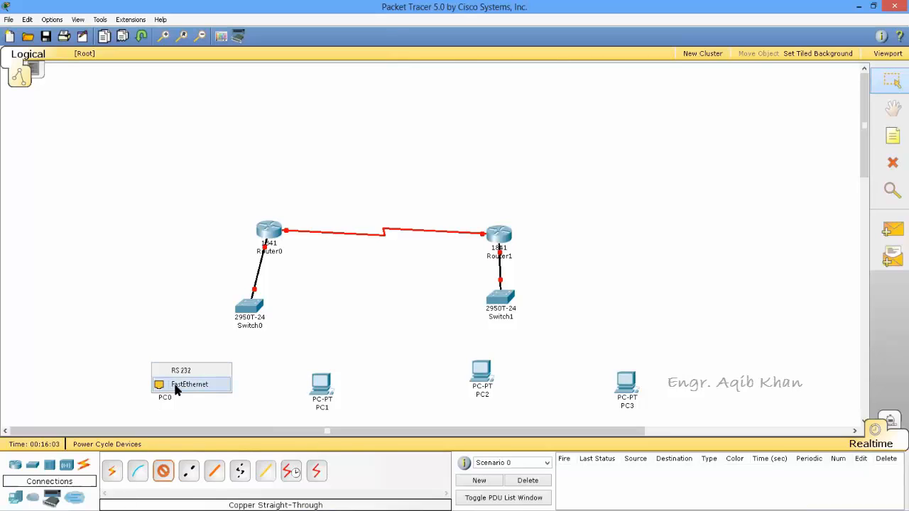
{"action": "left_click", "coordinate": [176, 385]}
{"action": "left_click", "coordinate": [248, 309]}
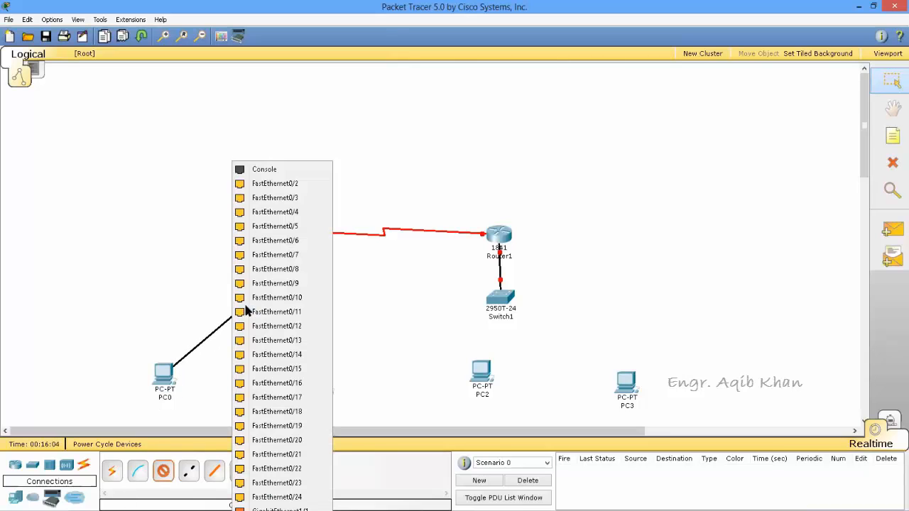
{"action": "left_click", "coordinate": [288, 183]}
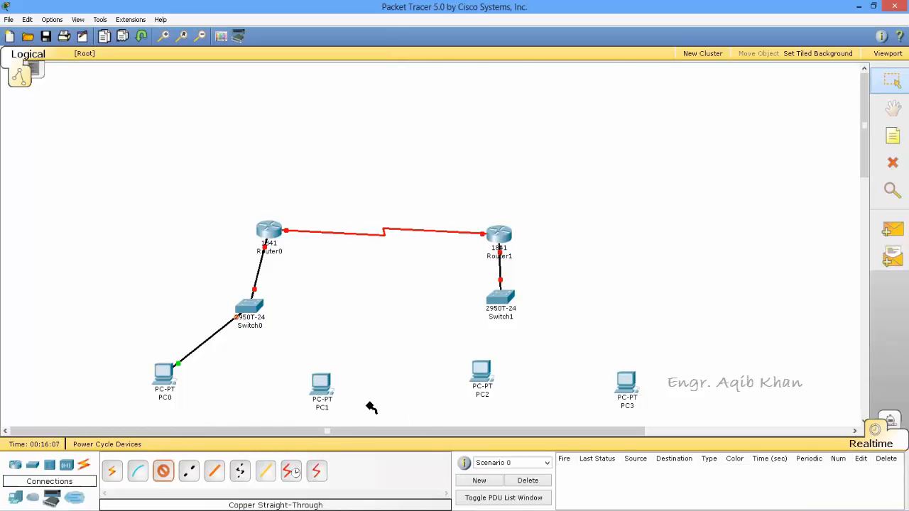
Connect PC1 to the next free FastEthernet port on Switch0 with a Copper Straight-Through cable
{"action": "left_click", "coordinate": [328, 384]}
{"action": "left_click", "coordinate": [342, 392]}
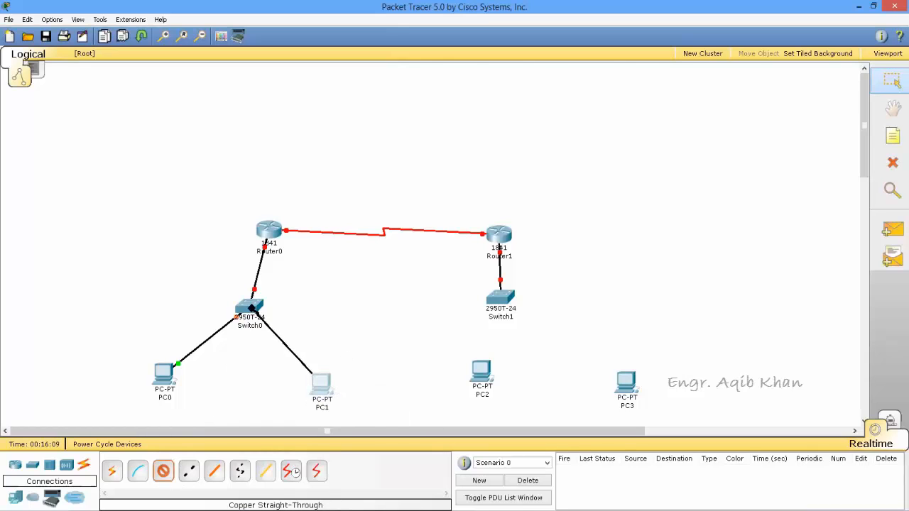
{"action": "left_click", "coordinate": [251, 309]}
{"action": "left_click", "coordinate": [293, 201]}
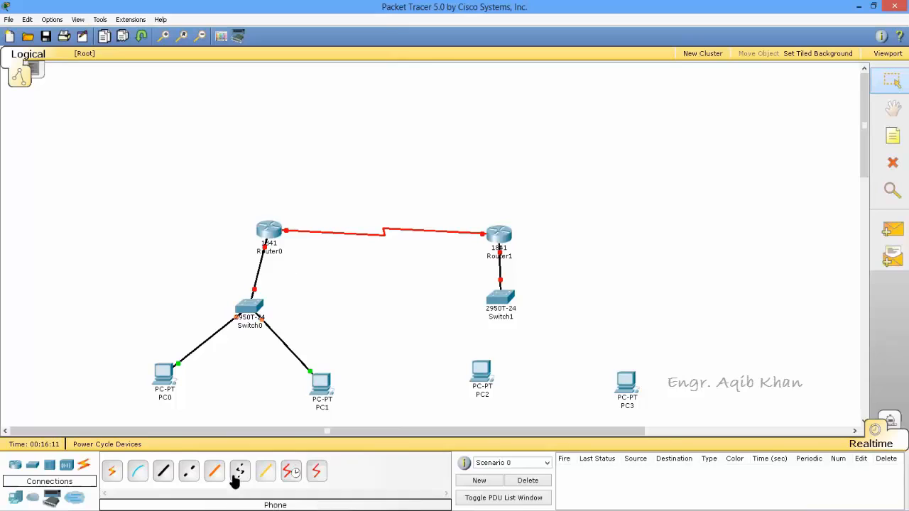
{"action": "left_click", "coordinate": [163, 471]}
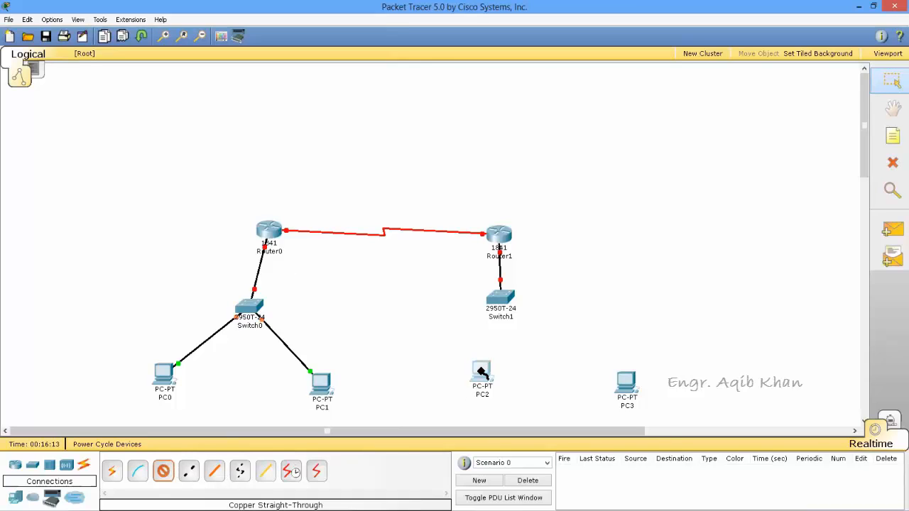
{"action": "left_click", "coordinate": [465, 391]}
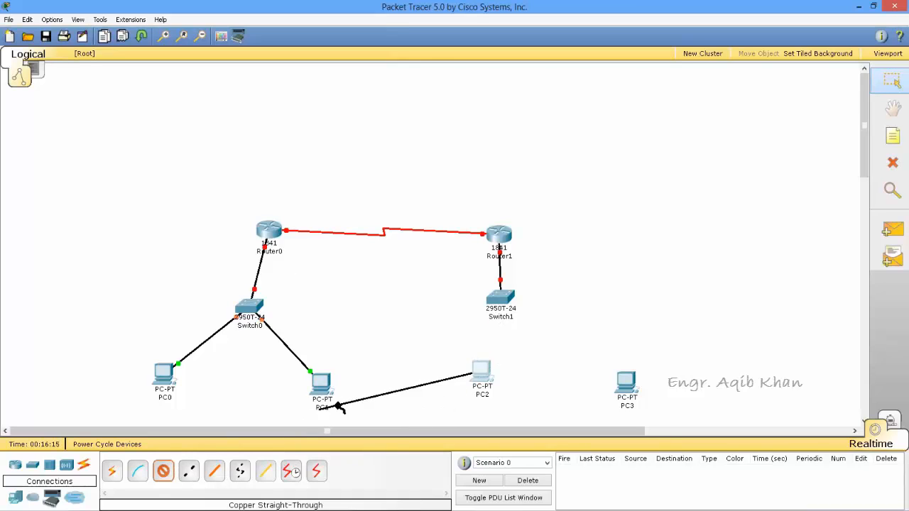
{"action": "left_click", "coordinate": [533, 421]}
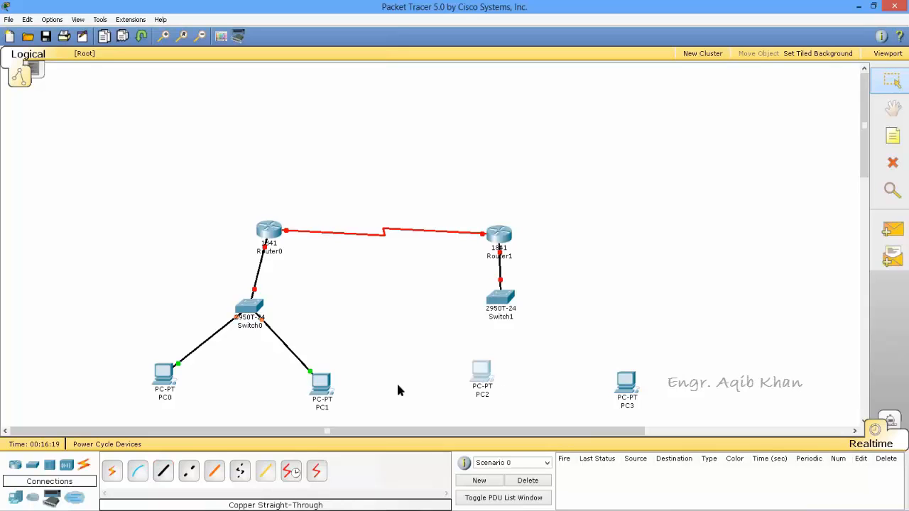
Connect PC2's FastEthernet port to FastEthernet0/2 on Switch1 with a Copper Straight-Through cable
{"action": "left_click", "coordinate": [164, 472]}
{"action": "left_click", "coordinate": [481, 373]}
{"action": "left_click", "coordinate": [497, 381]}
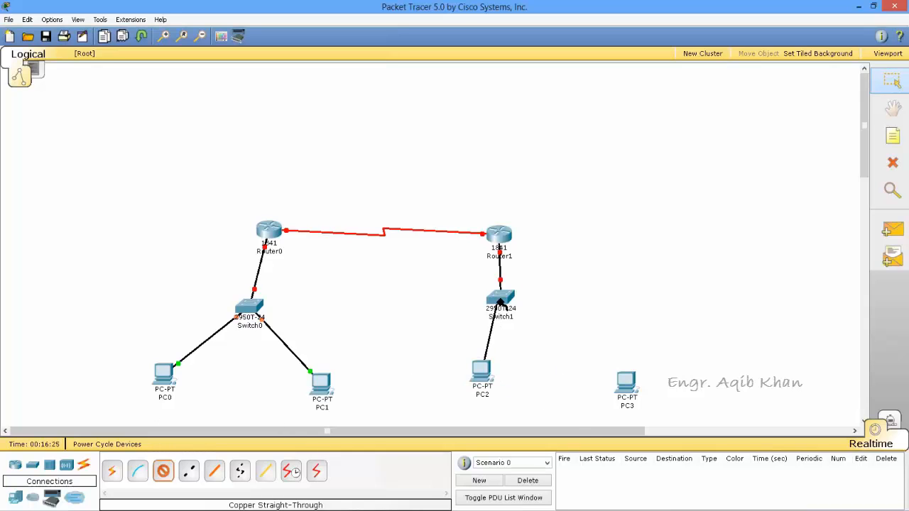
{"action": "left_click", "coordinate": [500, 299]}
{"action": "left_click", "coordinate": [539, 184]}
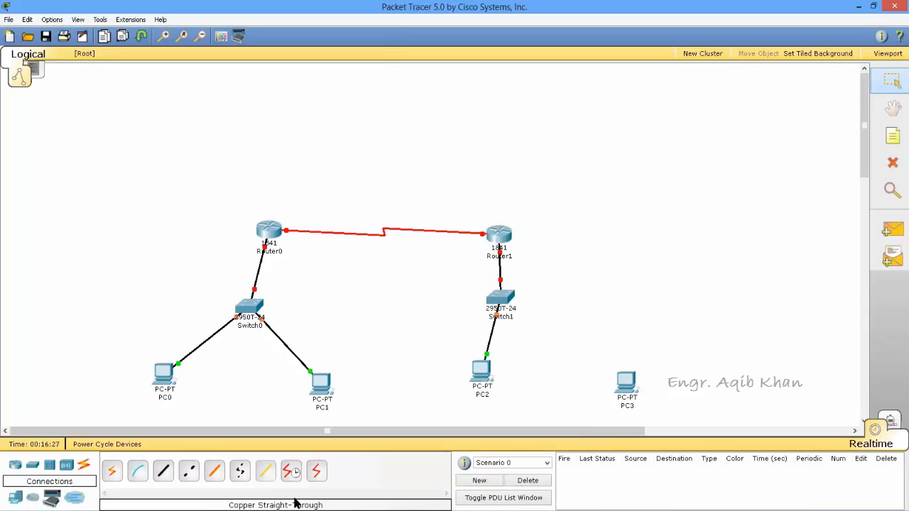
Connect PC3 to FastEthernet0/3 on Switch1 with a Copper Straight-Through cable
{"action": "left_click", "coordinate": [163, 471]}
{"action": "left_click", "coordinate": [629, 382]}
{"action": "left_click", "coordinate": [637, 393]}
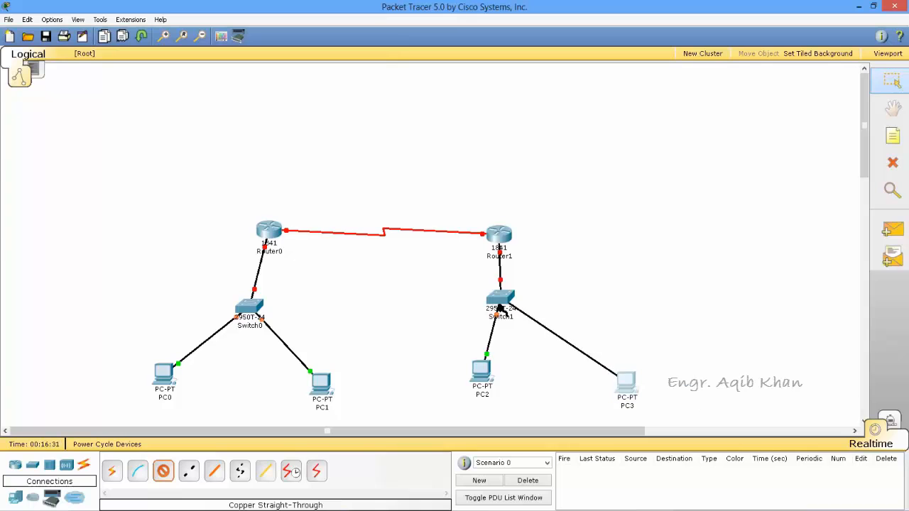
{"action": "left_click", "coordinate": [500, 301]}
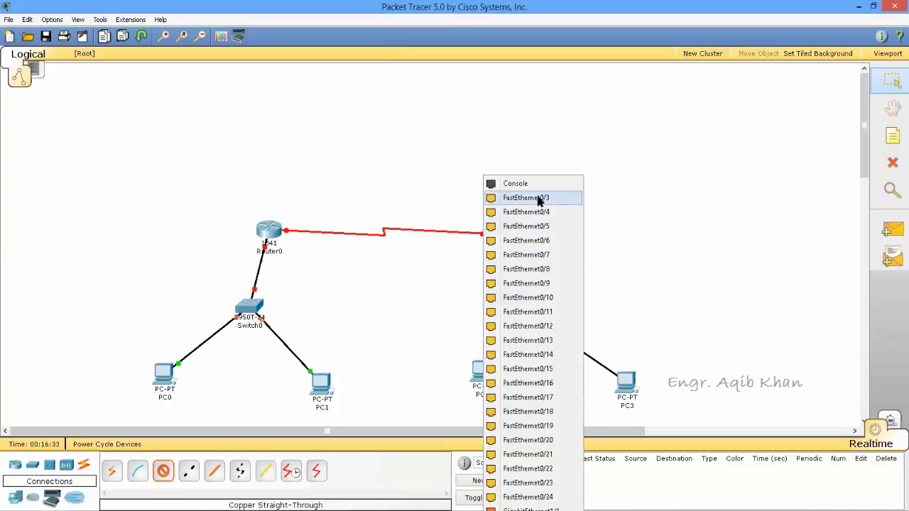
{"action": "left_click", "coordinate": [537, 201]}
Rearrange the PCs so PC2 and PC3 sit closely beneath Switch1 and PC0 and PC1 closely beneath Switch0
{"action": "left_click_drag", "start_coordinate": [623, 382], "coordinate": [555, 378]}
{"action": "left_click_drag", "start_coordinate": [487, 375], "coordinate": [471, 375]}
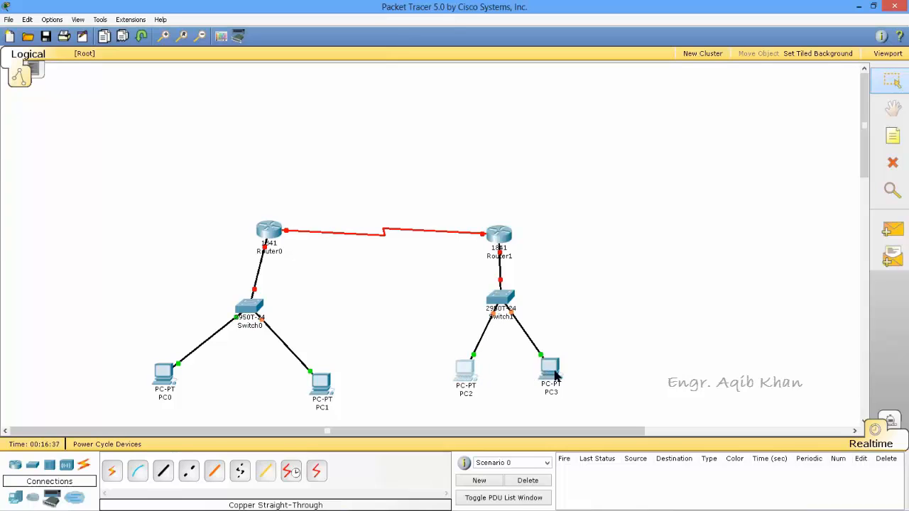
{"action": "left_click_drag", "start_coordinate": [556, 376], "coordinate": [544, 376]}
{"action": "left_click", "coordinate": [544, 376]}
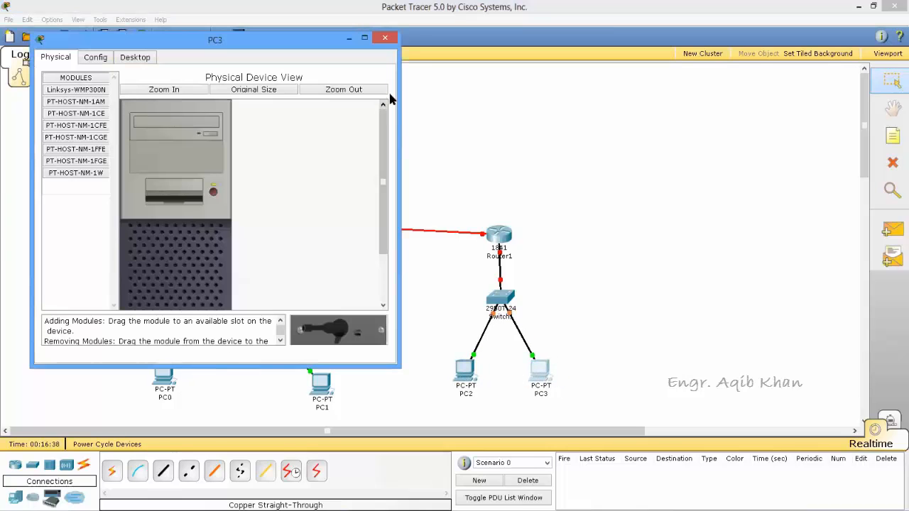
{"action": "left_click", "coordinate": [385, 38]}
{"action": "left_click_drag", "start_coordinate": [165, 378], "coordinate": [187, 388]}
{"action": "left_click_drag", "start_coordinate": [319, 377], "coordinate": [296, 385]}
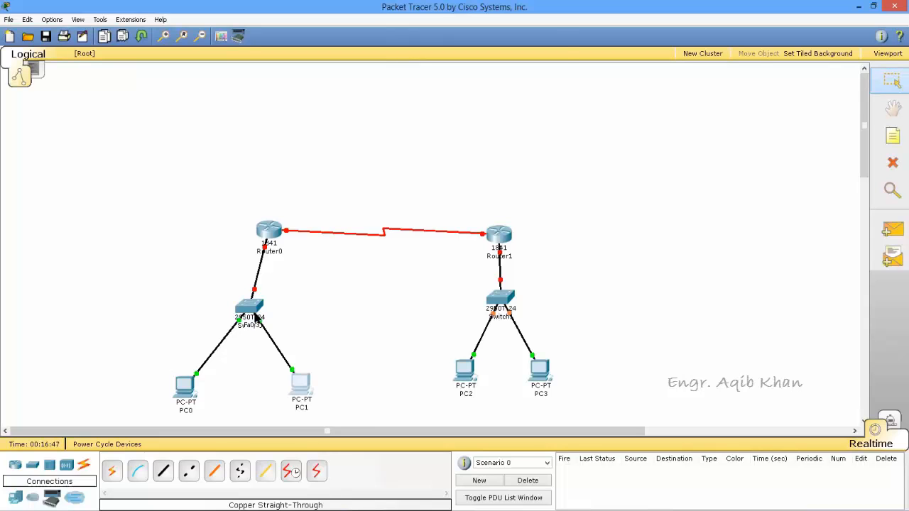
Connect Router0 to PC1 with a Console cable for router configuration
{"action": "mouse_move", "coordinate": [253, 315]}
{"action": "mouse_move", "coordinate": [270, 253]}
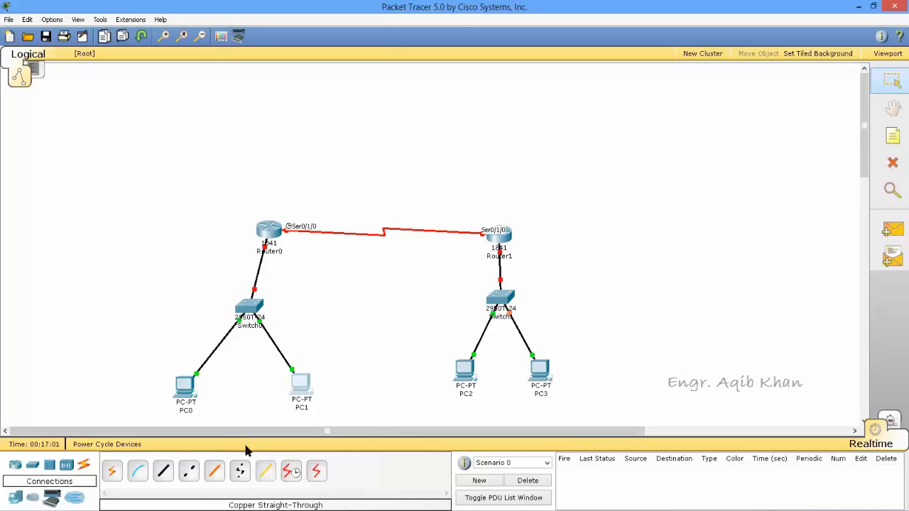
{"action": "left_click", "coordinate": [145, 473]}
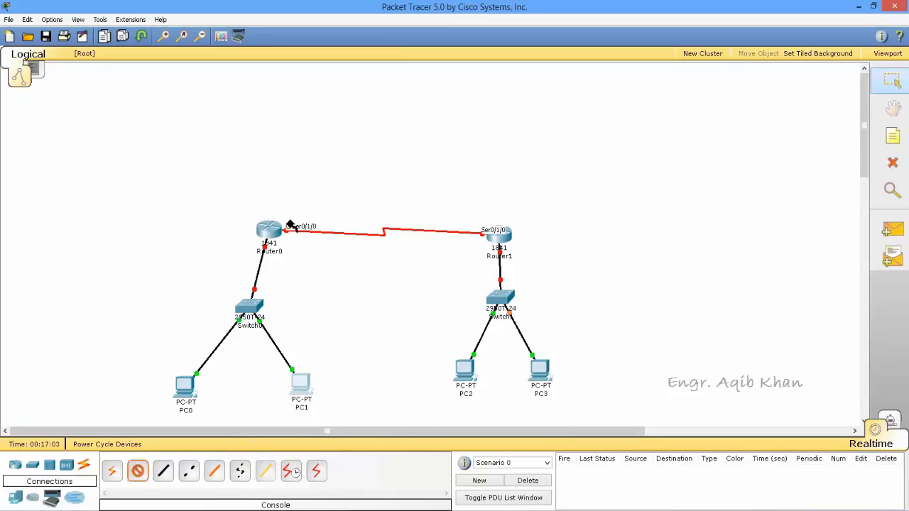
{"action": "left_click", "coordinate": [277, 233]}
{"action": "left_click", "coordinate": [284, 230]}
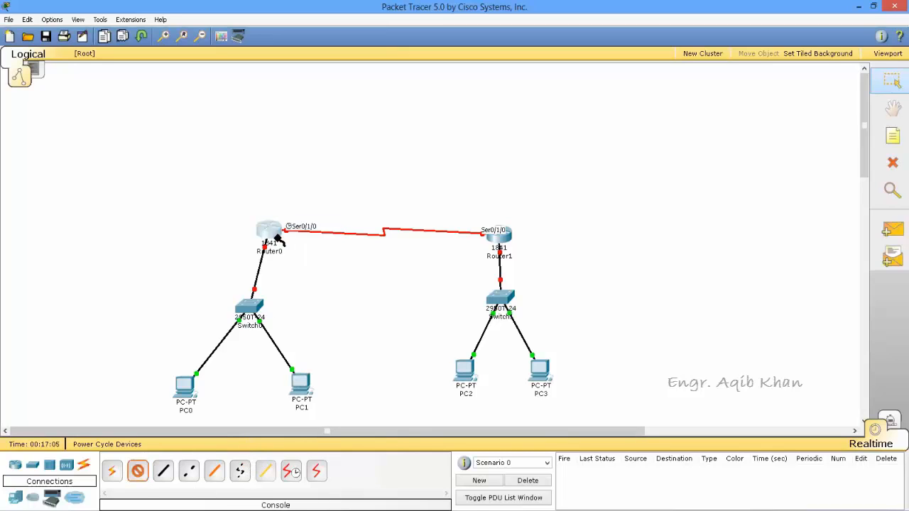
{"action": "left_click", "coordinate": [308, 393]}
{"action": "left_click", "coordinate": [317, 384]}
Start a Terminal session to Router0 from PC1's desktop and answer no to the initial configuration dialog
{"action": "left_click", "coordinate": [307, 391]}
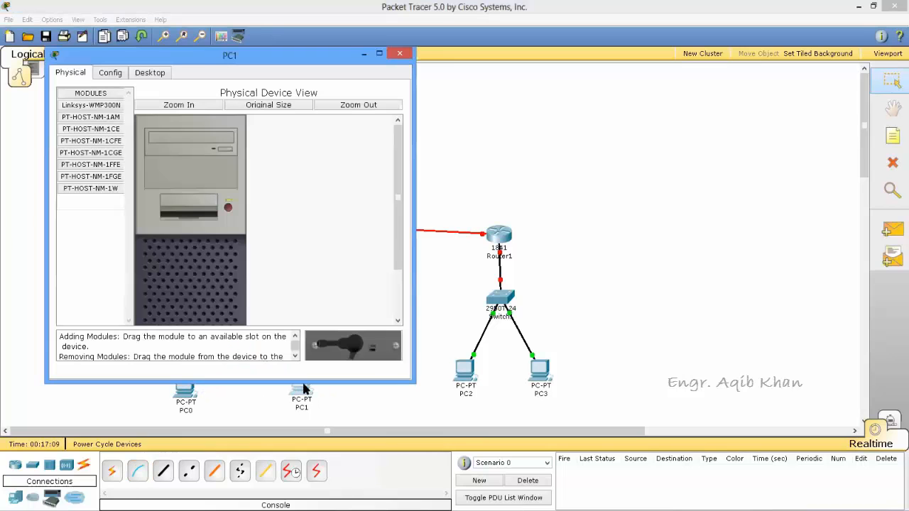
{"action": "left_click", "coordinate": [150, 73]}
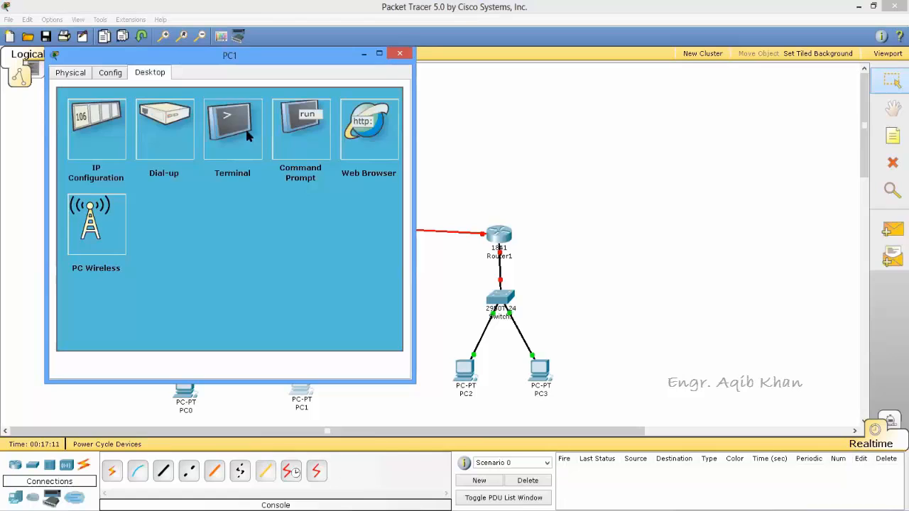
{"action": "left_click", "coordinate": [238, 131]}
{"action": "left_click", "coordinate": [251, 253]}
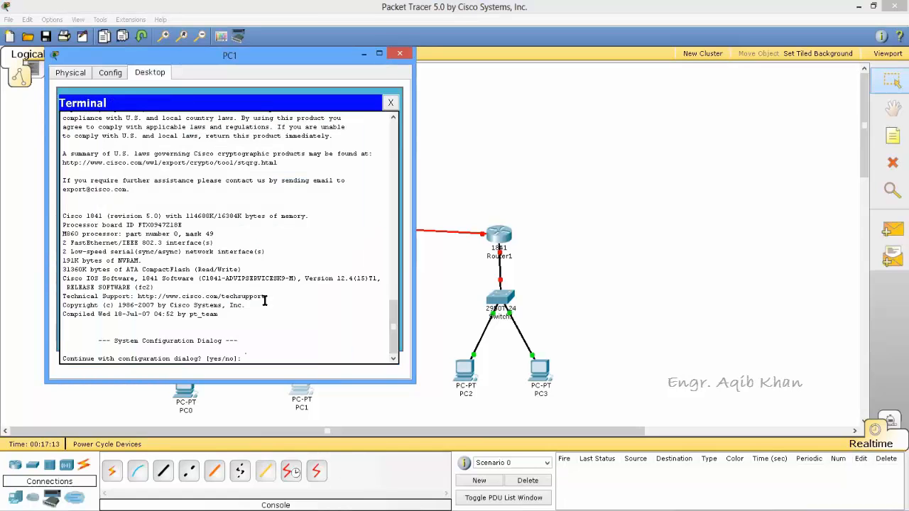
{"action": "type", "text": "no"}
{"action": "key", "text": "Return"}
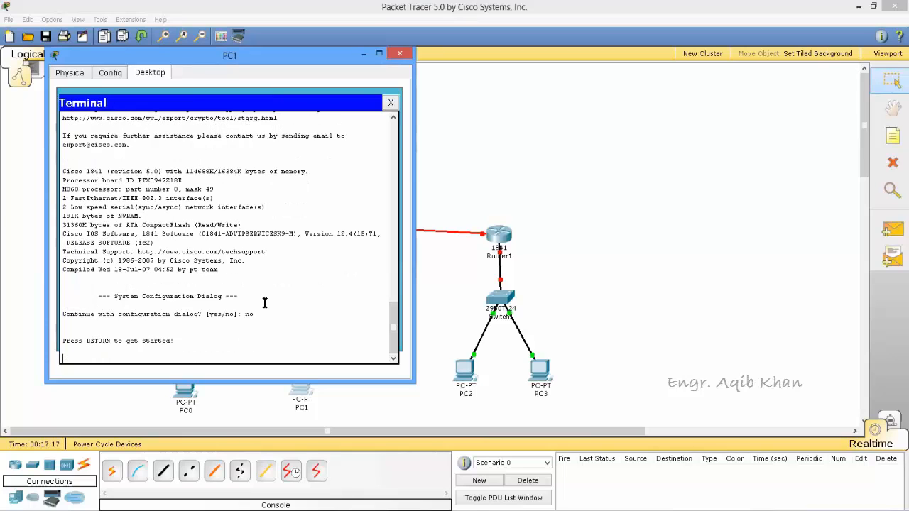
{"action": "key", "text": "Return"}
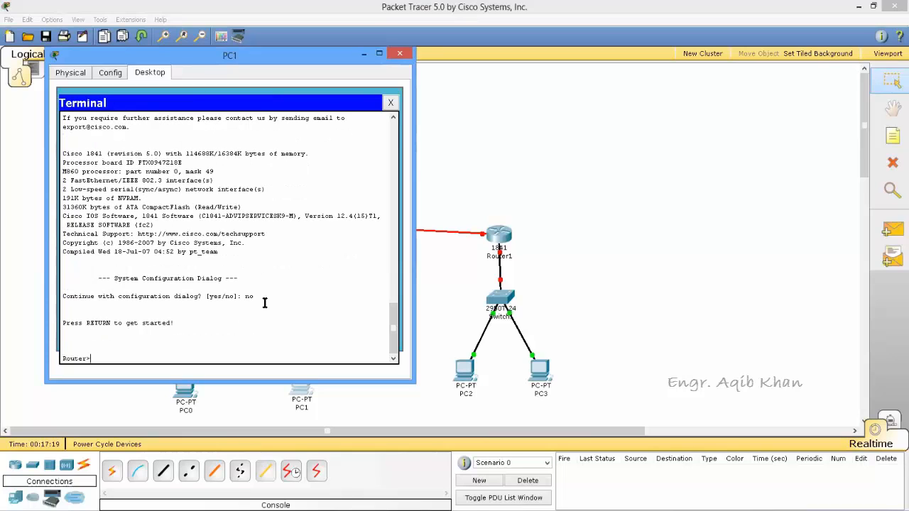
Enter privileged mode on Router0 with enable and open global configuration mode with configure terminal
{"action": "type", "text": "able"}
{"action": "key", "text": "Return"}
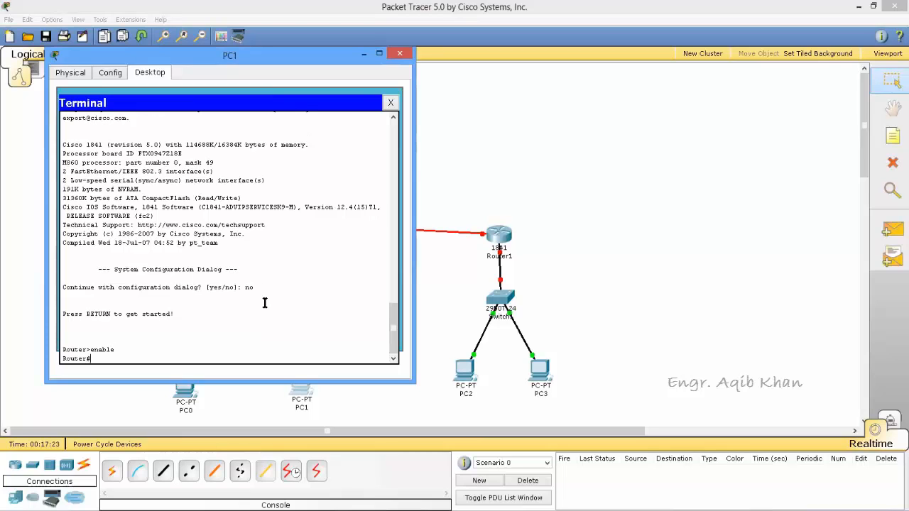
{"action": "type", "text": "configure terminal"}
{"action": "key", "text": "Return"}
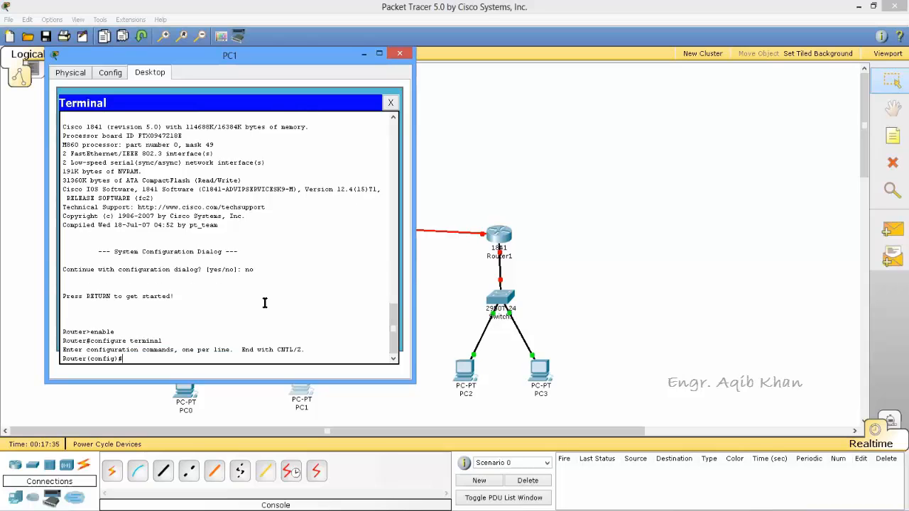
Assign IP address 192.168.10.1 with mask 255.255.255.0 to Router0's fastethernet0/0 interface
{"action": "type", "text": "interface fastethertnet0/0"}
{"action": "key", "text": "Return"}
{"action": "type", "text": "ip add"}
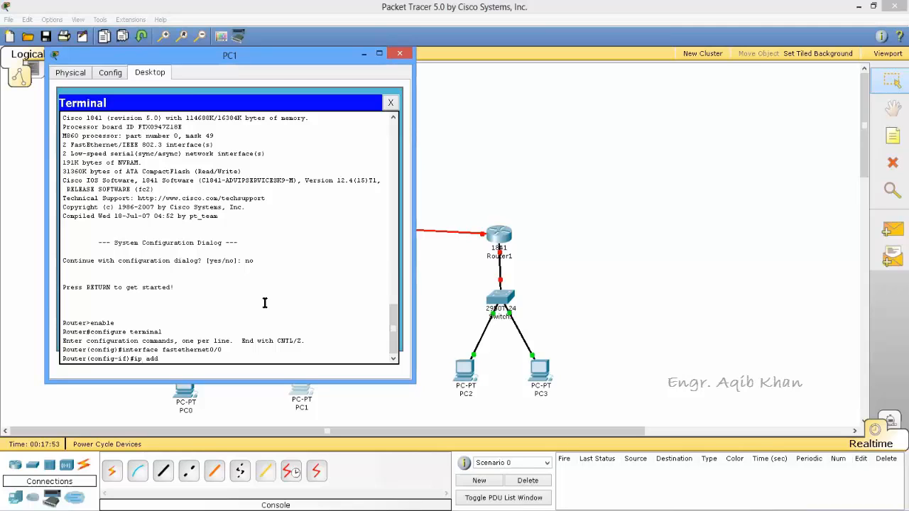
{"action": "type", "text": "ress 192.168.10.1 255.255.255.0"}
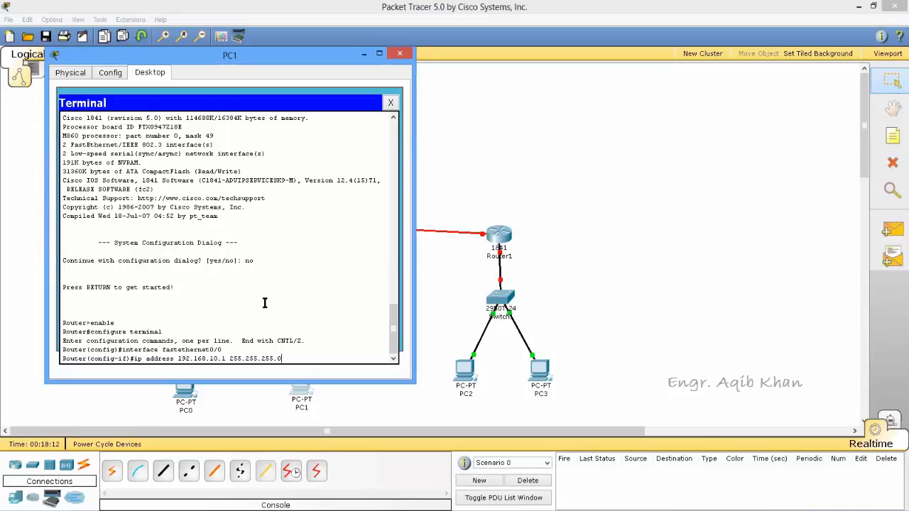
{"action": "key", "text": "Return"}
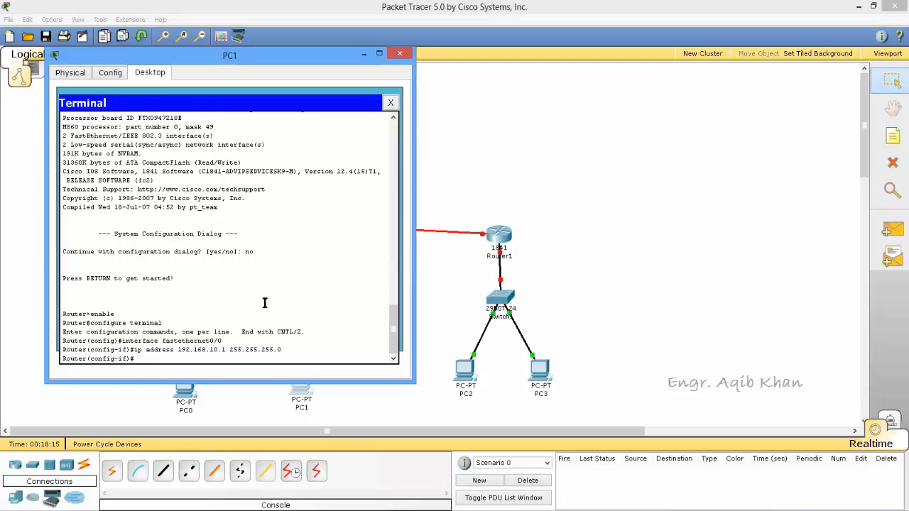
Enable Router0's fastethernet0/0 interface with no shutdown and exit to global configuration mode
{"action": "type", "text": "no shutdown"}
{"action": "key", "text": "Return"}
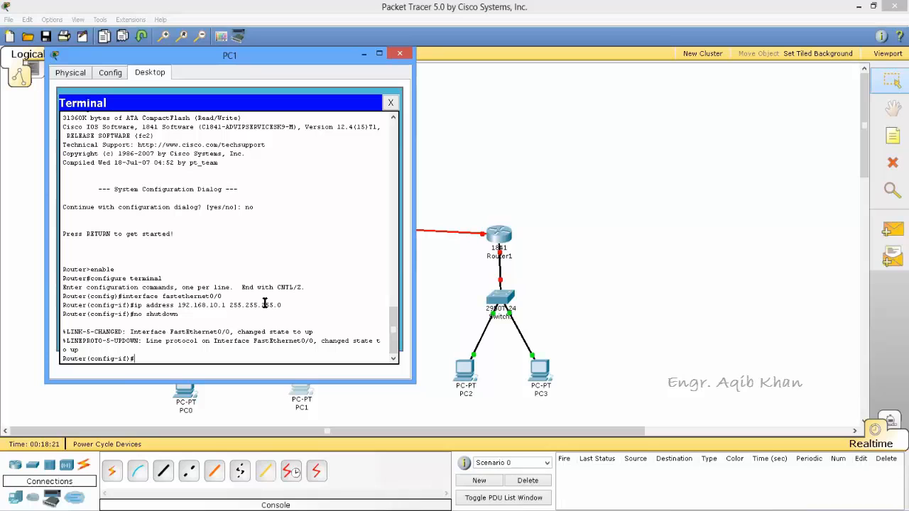
{"action": "type", "text": "exit"}
{"action": "key", "text": "Return"}
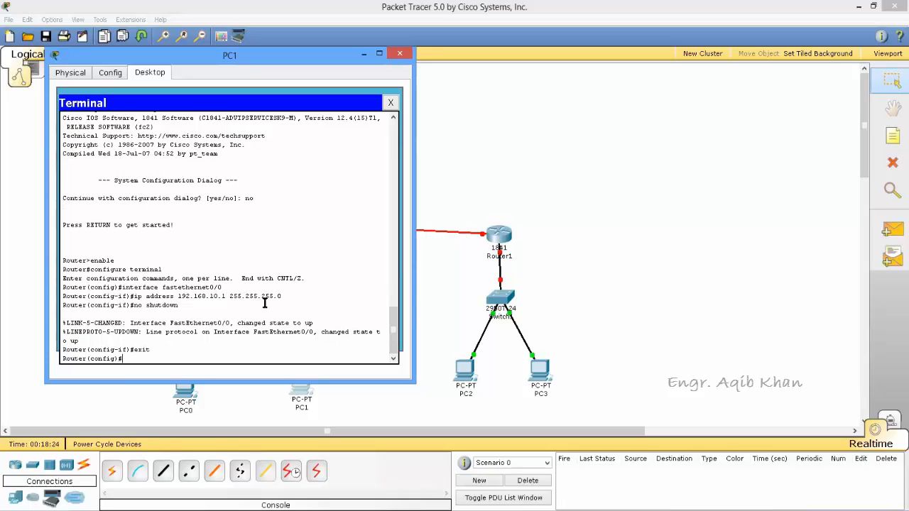
Check Router0's serial port label in the topology and assign 192.168.20.1 255.255.255.0 to its serial 0/1/0 interface
{"action": "left_click", "coordinate": [362, 55]}
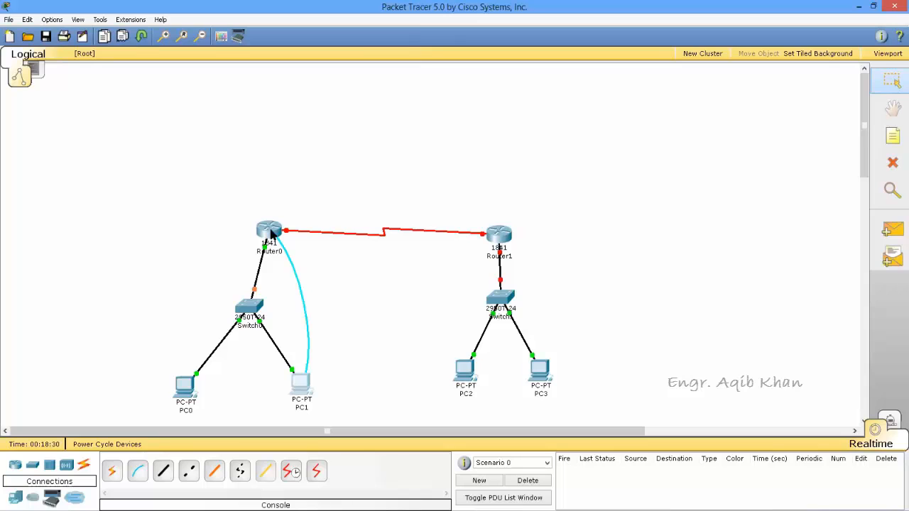
{"action": "mouse_move", "coordinate": [270, 234]}
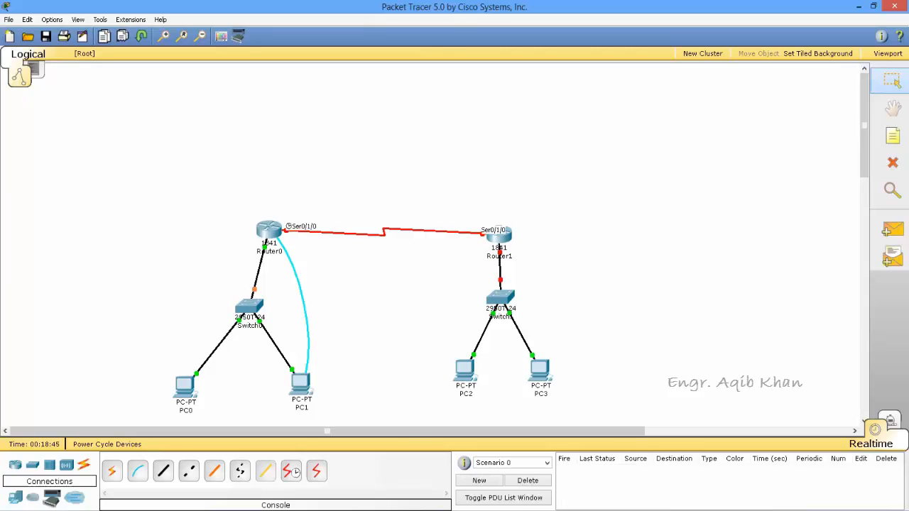
{"action": "left_click", "coordinate": [450, 458]}
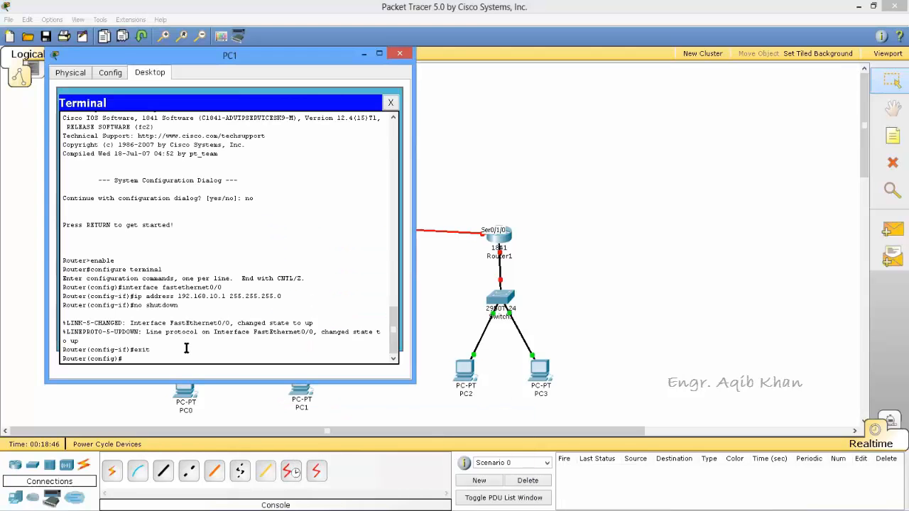
{"action": "type", "text": "interface serial 0/1/0"}
{"action": "key", "text": "Return"}
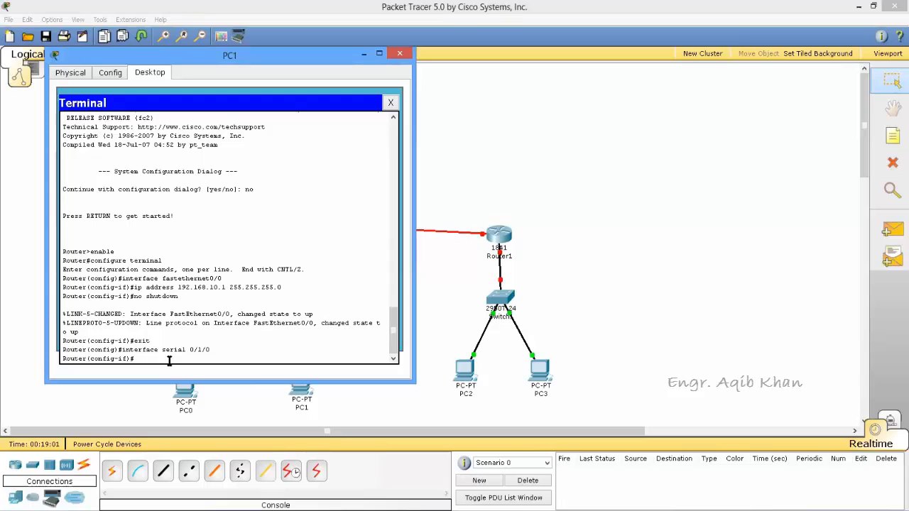
{"action": "type", "text": "ip address 192.168.20.2"}
{"action": "key", "text": "BackSpace"}
{"action": "type", "text": "1 255.255.255.0"}
{"action": "key", "text": "Return"}
Enable Router0's serial 0/1/0 interface with no shutdown, exit interface configuration mode and close PC1's window
{"action": "type", "text": "nfig-if)#n"}
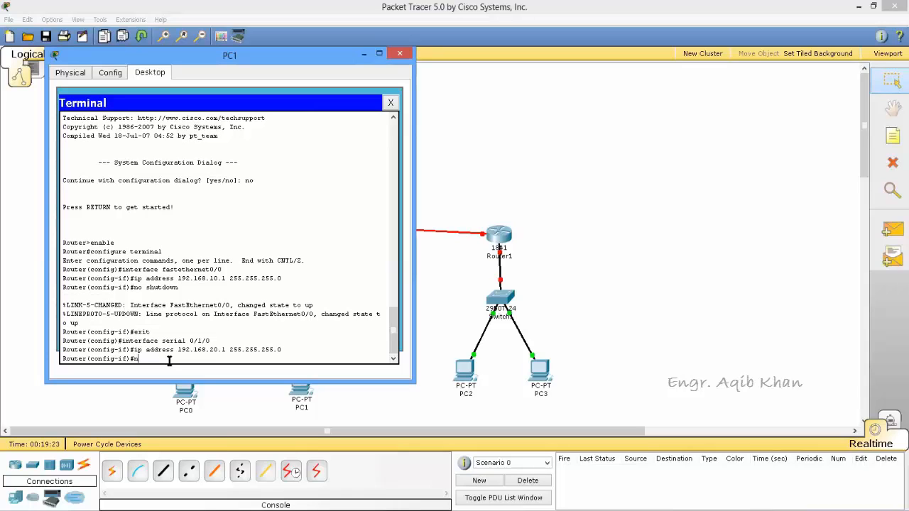
{"action": "type", "text": "o shutdown"}
{"action": "key", "text": "Return"}
{"action": "type", "text": "exit"}
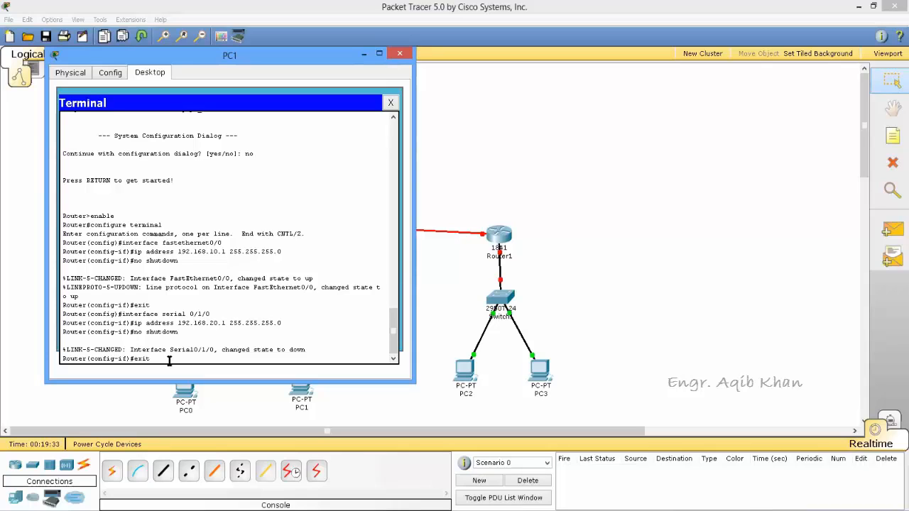
{"action": "key", "text": "Return"}
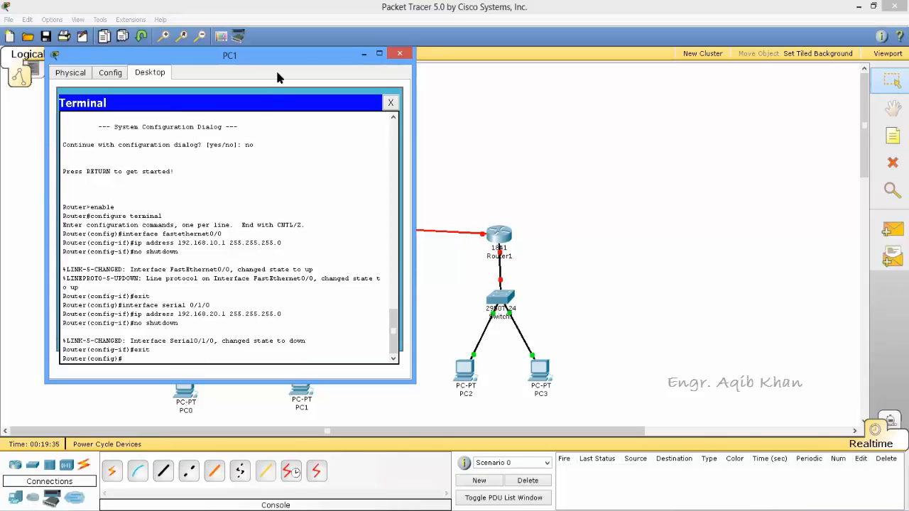
{"action": "left_click", "coordinate": [399, 53]}
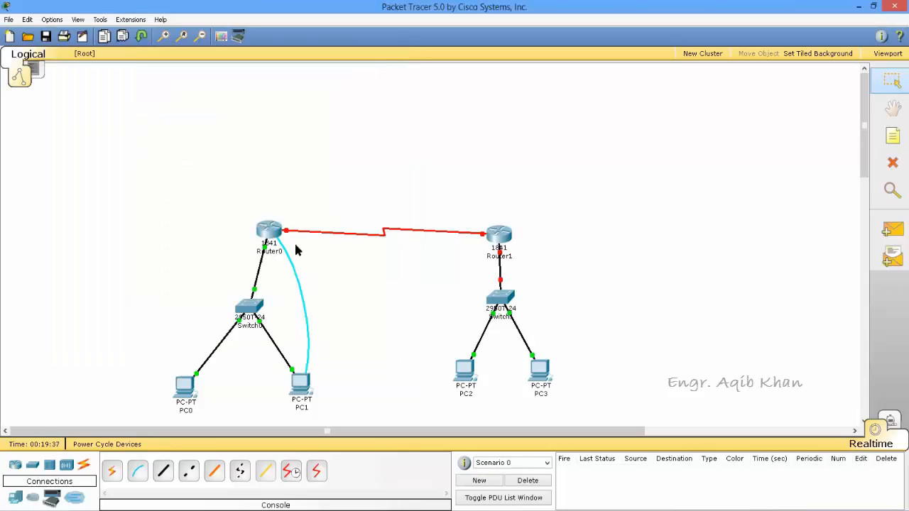
Connect Router1 to PC3 with a Console cable for router configuration
{"action": "mouse_move", "coordinate": [272, 233]}
{"action": "mouse_move", "coordinate": [497, 237]}
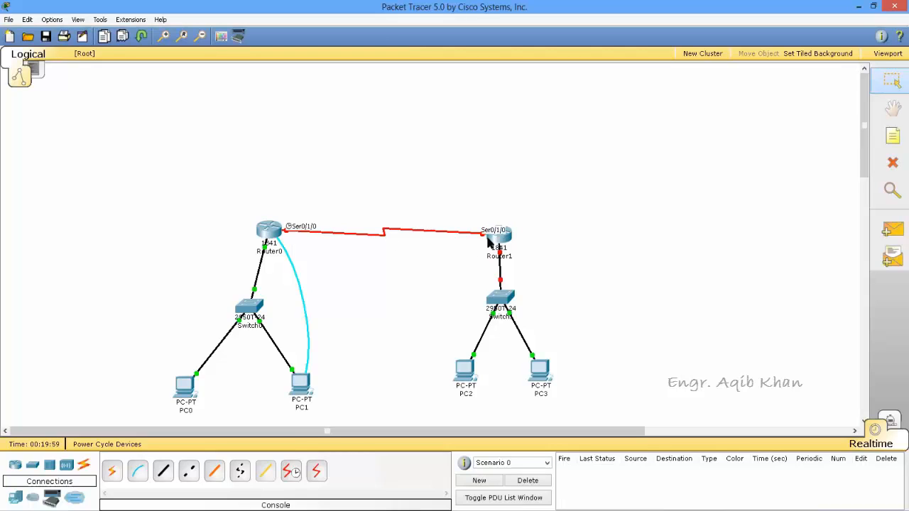
{"action": "mouse_move", "coordinate": [497, 252]}
{"action": "left_click", "coordinate": [138, 471]}
{"action": "left_click", "coordinate": [502, 229]}
{"action": "left_click", "coordinate": [522, 237]}
{"action": "left_click", "coordinate": [542, 370]}
{"action": "left_click", "coordinate": [558, 368]}
Open a terminal session to Router1 from PC3 with the default port settings and answer no to the configuration dialog
{"action": "left_click", "coordinate": [542, 372]}
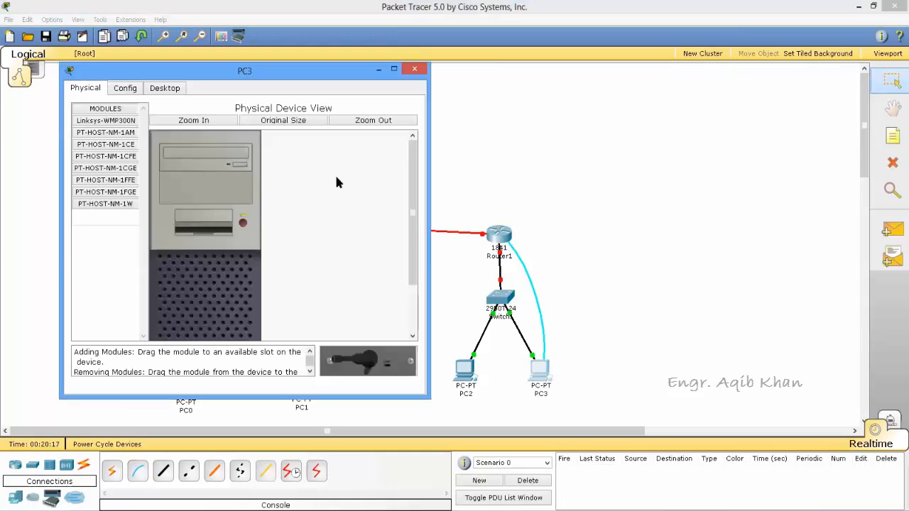
{"action": "left_click", "coordinate": [177, 88]}
{"action": "left_click", "coordinate": [257, 154]}
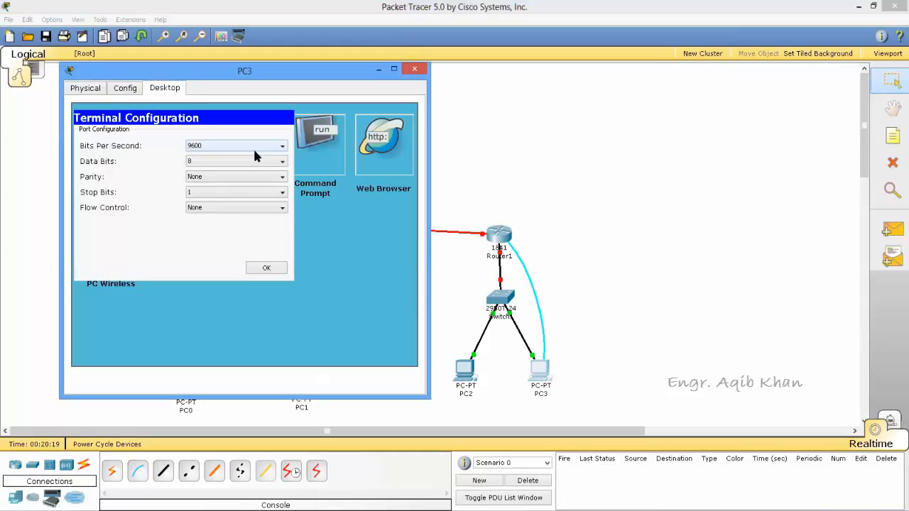
{"action": "left_click", "coordinate": [261, 264]}
{"action": "type", "text": "no"}
{"action": "key", "text": "Return"}
{"action": "key", "text": "Return"}
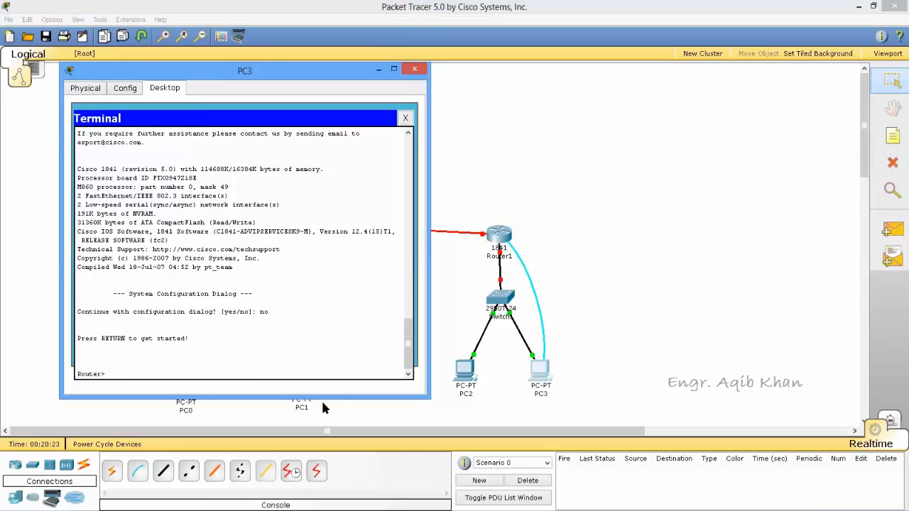
Enter privileged mode on Router1 with enable, and global configuration mode with configure terminal
{"action": "type", "text": "enable"}
{"action": "key", "text": "Return"}
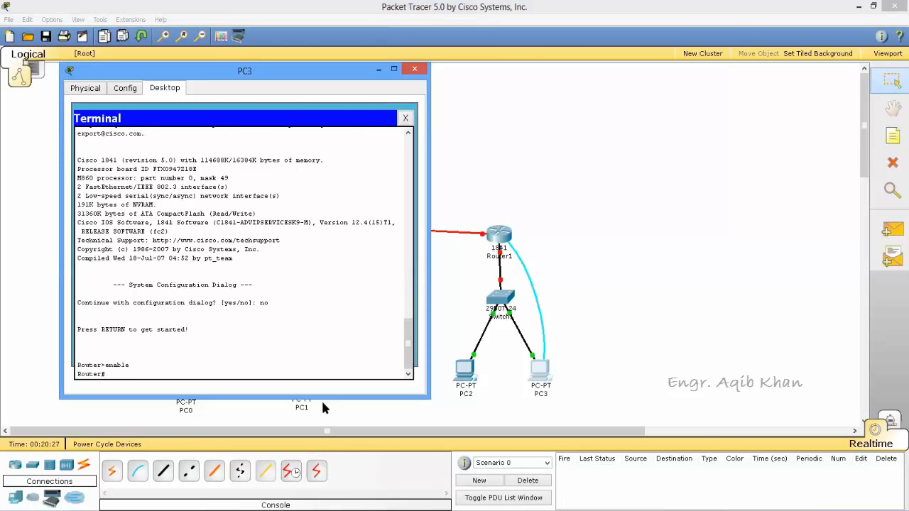
{"action": "type", "text": "configure terminal"}
{"action": "key", "text": "Return"}
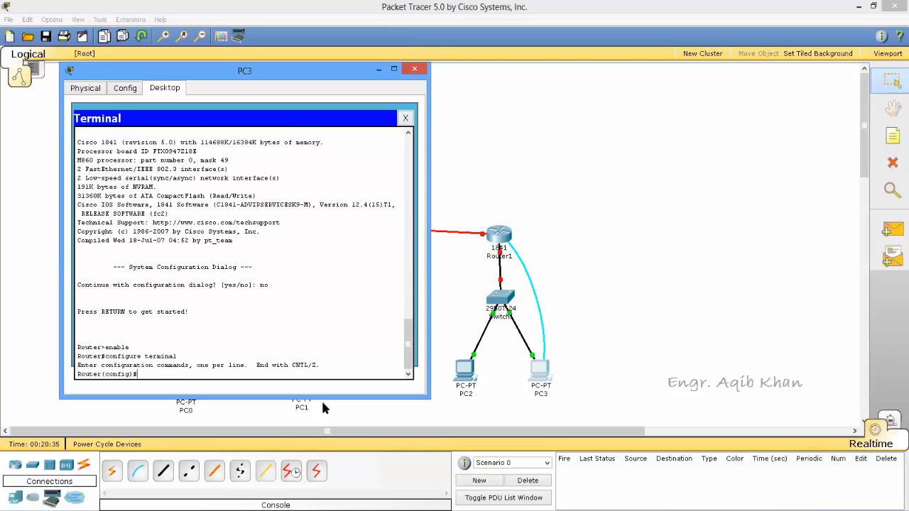
Assign 192.168.30.1 255.255.255.0 to Router1's fastethernet0/0 interface
{"action": "type", "text": "interface fast"}
{"action": "type", "text": "hernet"}
{"action": "key", "text": "BackSpace"}
{"action": "type", "text": "0/0"}
{"action": "key", "text": "Return"}
{"action": "type", "text": "ip addr"}
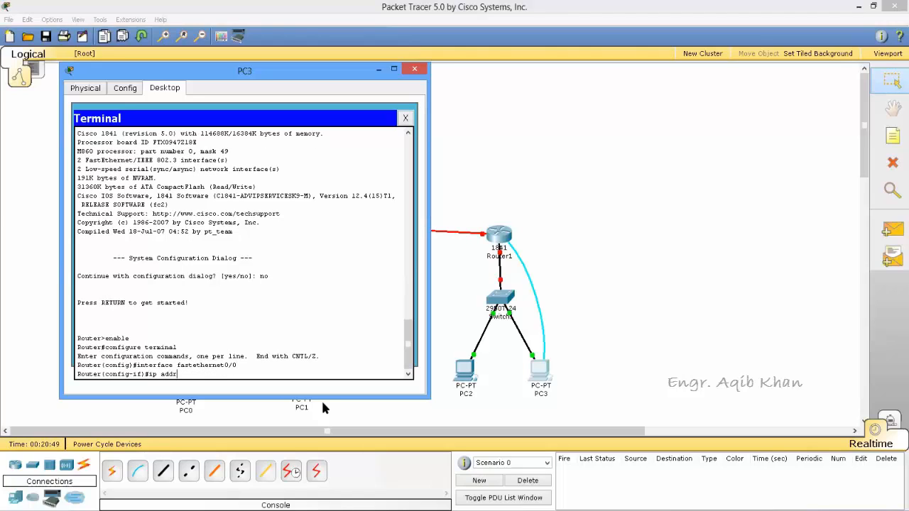
{"action": "type", "text": "ess 1`"}
{"action": "type", "text": "92"}
{"action": "type", "text": ".168."}
{"action": "type", "text": "30.1"}
{"action": "type", "text": " 255"}
{"action": "type", "text": ".255."}
{"action": "type", "text": "255.0"}
{"action": "key", "text": "Return"}
Enable Router1's fastethernet0/0 interface with no shutdown and exit to global configuration mode
{"action": "type", "text": "no shutdown"}
{"action": "key", "text": "Return"}
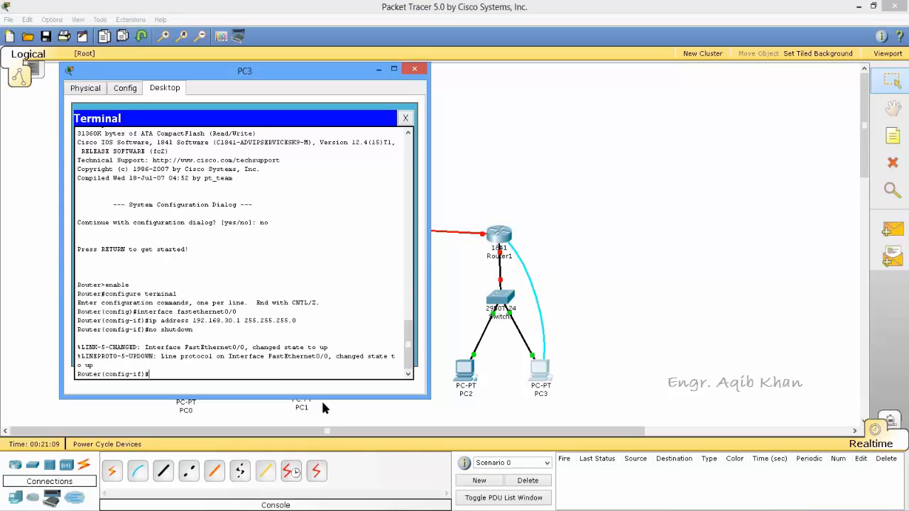
{"action": "type", "text": "exit"}
{"action": "key", "text": "Return"}
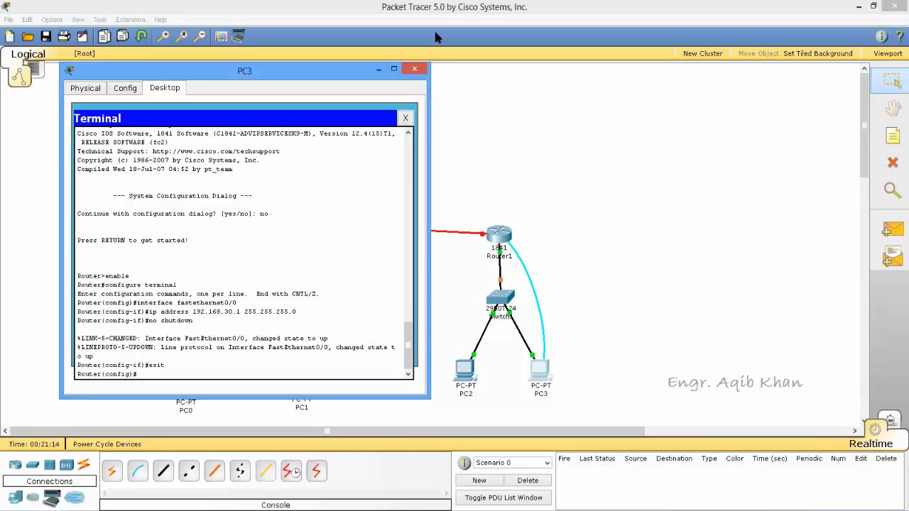
Check Router1's serial port label in the topology and assign 192.168.20.2 255.255.255.0 to its serial 0/1/0 interface
{"action": "left_click", "coordinate": [414, 69]}
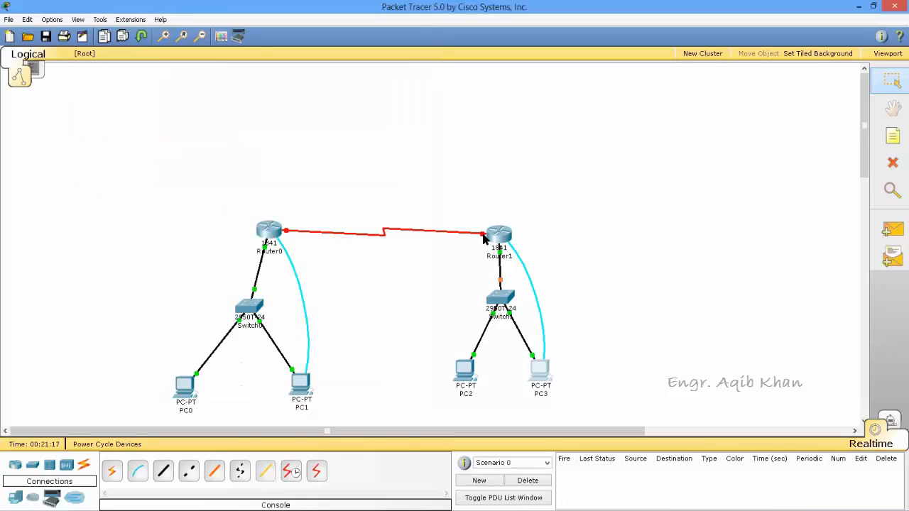
{"action": "mouse_move", "coordinate": [483, 240]}
{"action": "left_click", "coordinate": [541, 375]}
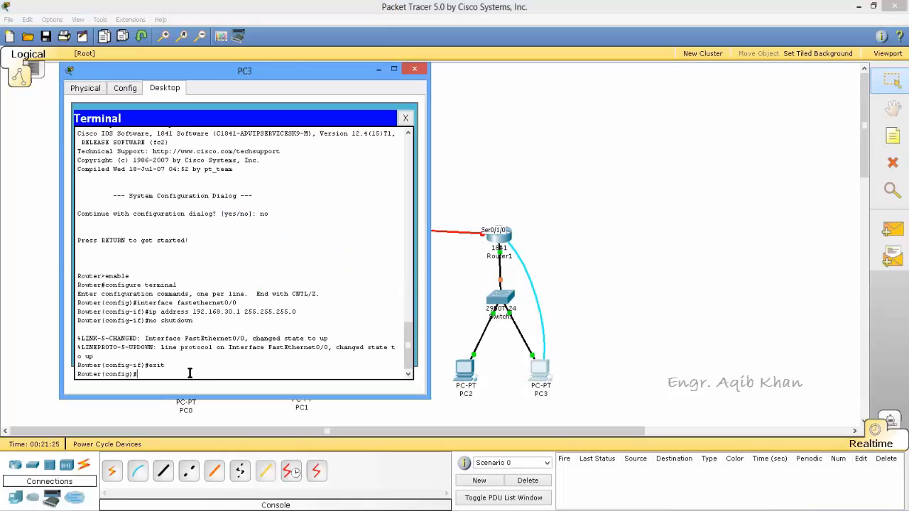
{"action": "type", "text": "interface serial 0/1/0"}
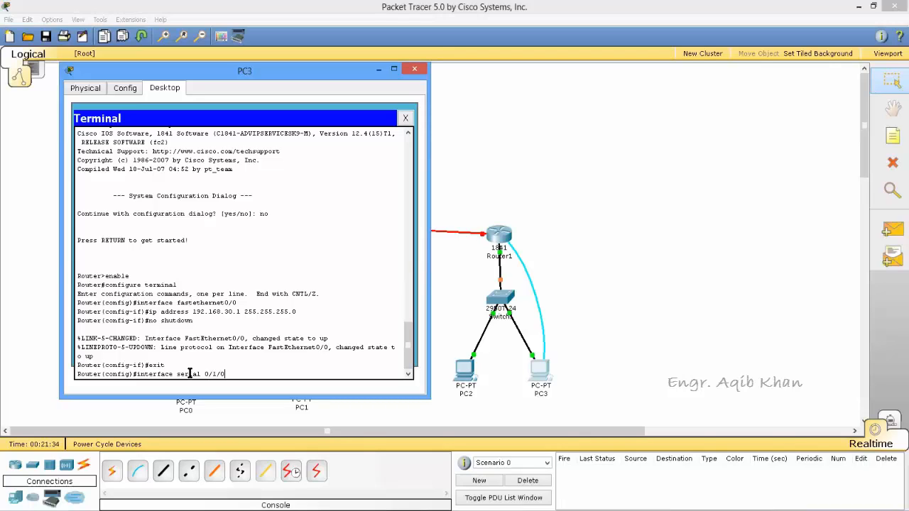
{"action": "key", "text": "Return"}
{"action": "type", "text": "ip address"}
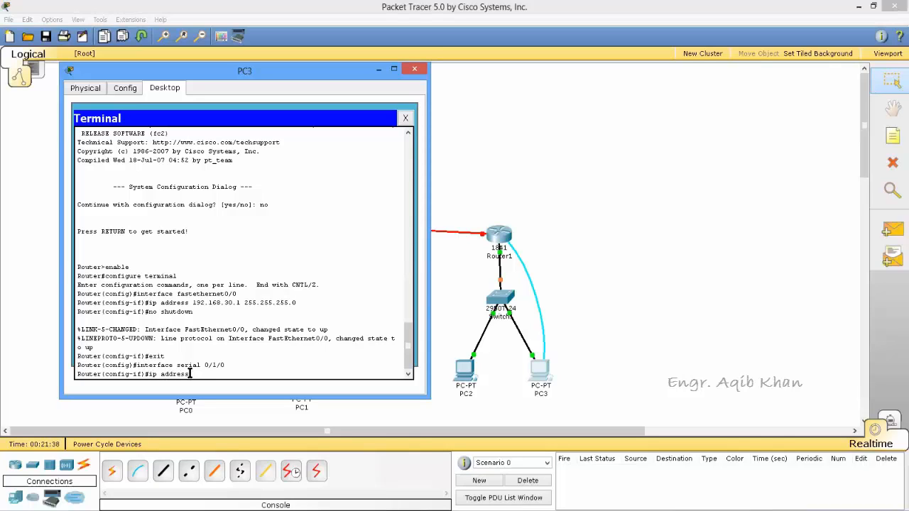
{"action": "type", "text": " 192\\168"}
{"action": "key", "text": "BackSpace"}
{"action": "key", "text": "BackSpace"}
{"action": "key", "text": "BackSpace"}
{"action": "key", "text": "BackSpace"}
{"action": "key", "text": "BackSpace"}
{"action": "key", "text": "BackSpace"}
{"action": "type", "text": ".168.20.2 255.255.255.0"}
{"action": "key", "text": "Return"}
Enable Router1's serial 0/1/0 interface with no shutdown, exit interface configuration mode and close PC3's window
{"action": "type", "text": "no shutd"}
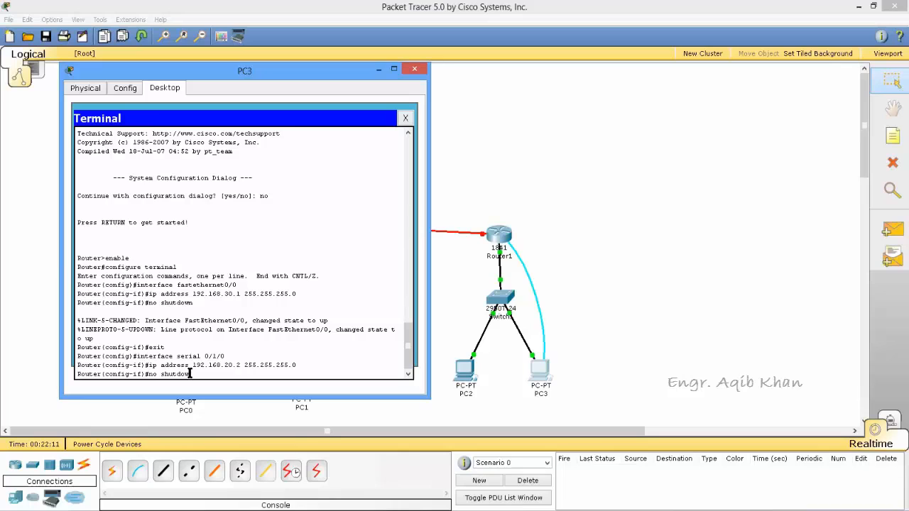
{"action": "type", "text": "own"}
{"action": "key", "text": "Return"}
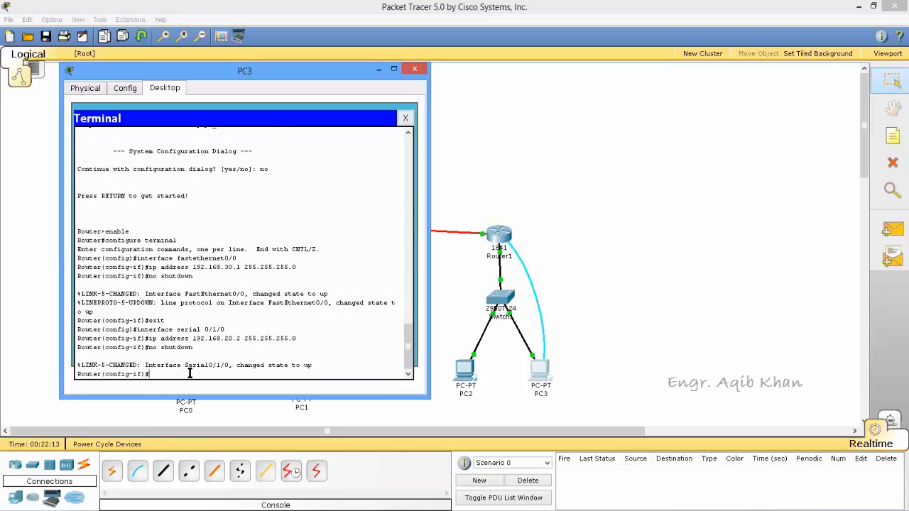
{"action": "type", "text": "exit"}
{"action": "key", "text": "Return"}
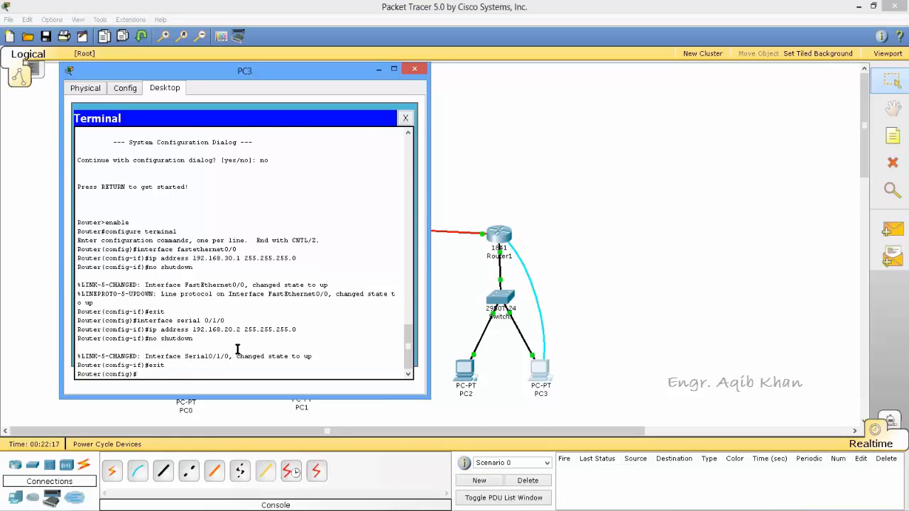
{"action": "left_click", "coordinate": [414, 69]}
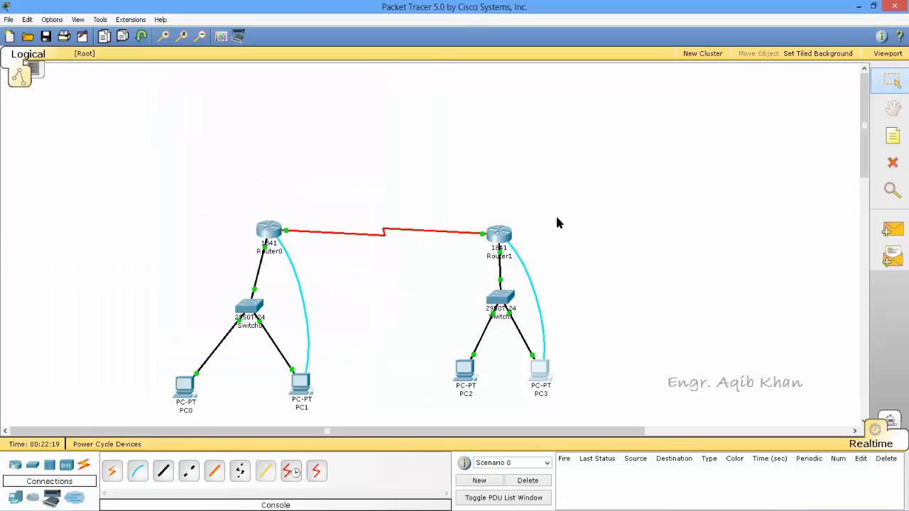
Assign the static IP address 192.168.10.2 to PC0
{"action": "mouse_move", "coordinate": [504, 243]}
{"action": "left_click", "coordinate": [188, 386]}
{"action": "left_click", "coordinate": [179, 104]}
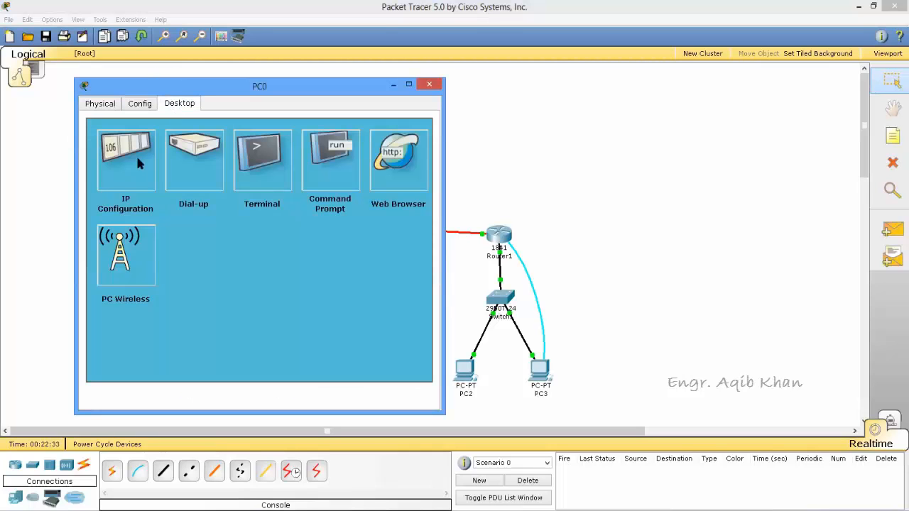
{"action": "left_click", "coordinate": [136, 155]}
{"action": "type", "text": "192"}
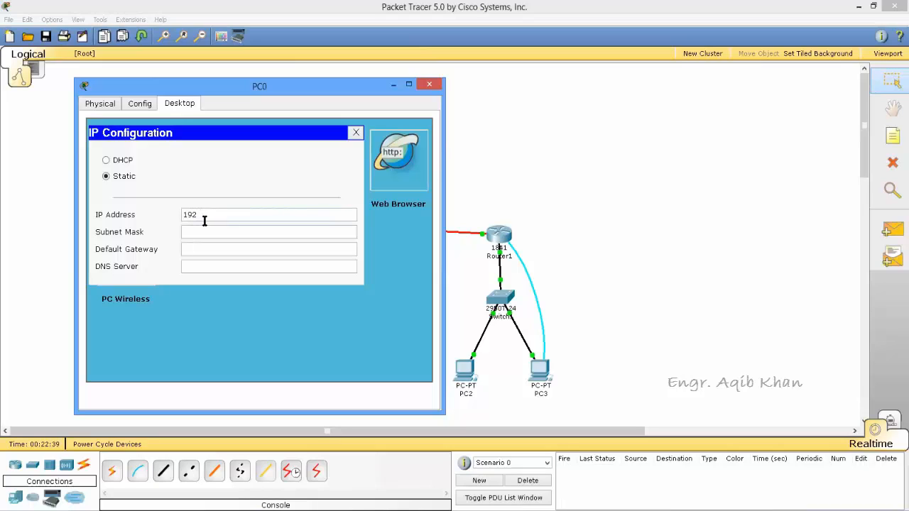
{"action": "type", "text": "\\1168.10.2"}
{"action": "left_click_drag", "start_coordinate": [228, 215], "coordinate": [181, 215]}
{"action": "key", "text": "ctrl+c"}
{"action": "key", "text": "BackSpace"}
{"action": "left_click", "coordinate": [191, 260]}
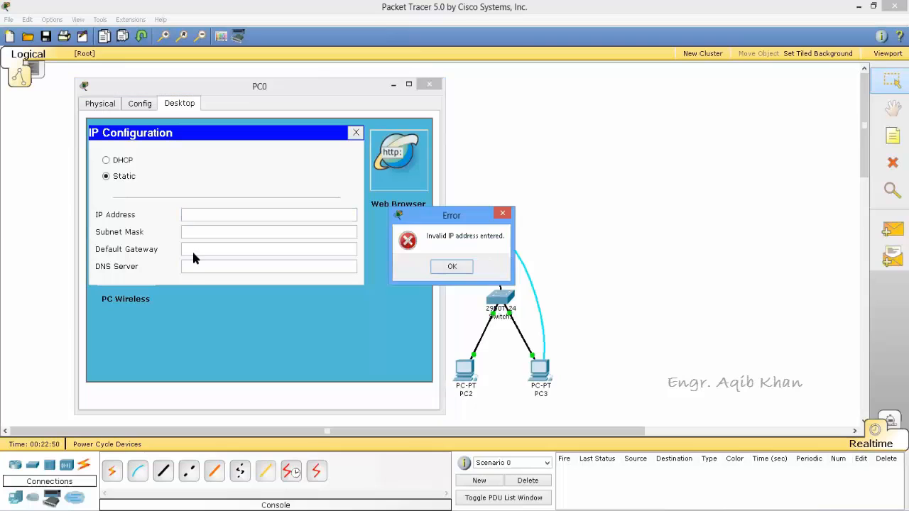
{"action": "left_click", "coordinate": [450, 267]}
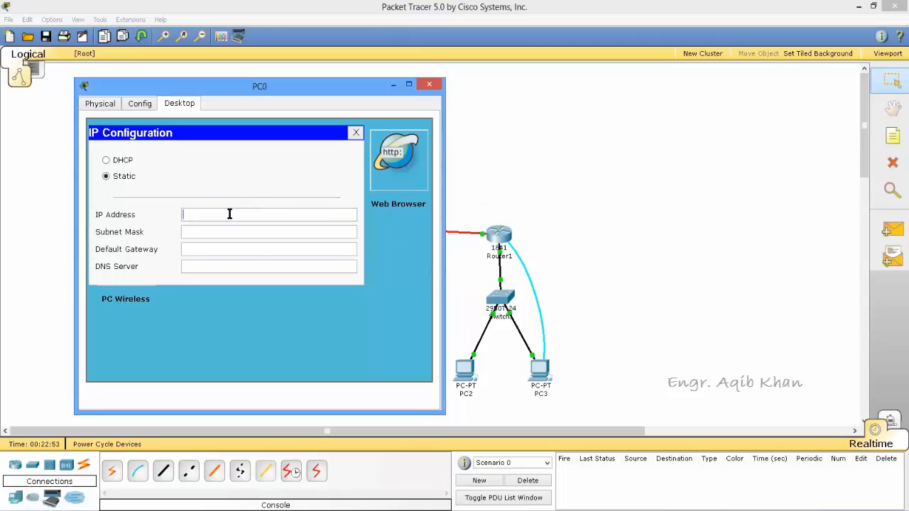
{"action": "key", "text": "ctrl+v"}
{"action": "type", "text": "2"}
Keep PC0's subnet mask 255.255.255.0, set its default gateway to 192.168.10.1 and close its window
{"action": "left_click", "coordinate": [224, 248]}
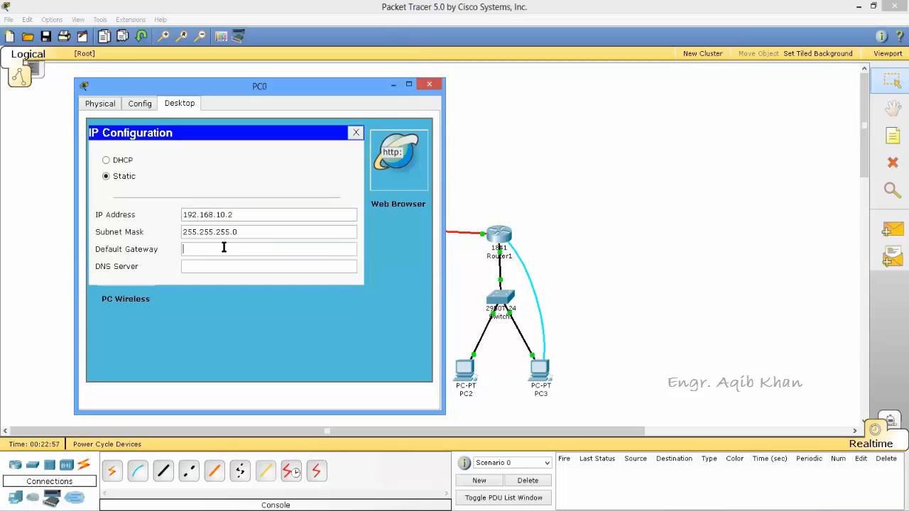
{"action": "key", "text": "ctrl+v"}
{"action": "type", "text": "1"}
{"action": "left_click", "coordinate": [429, 86]}
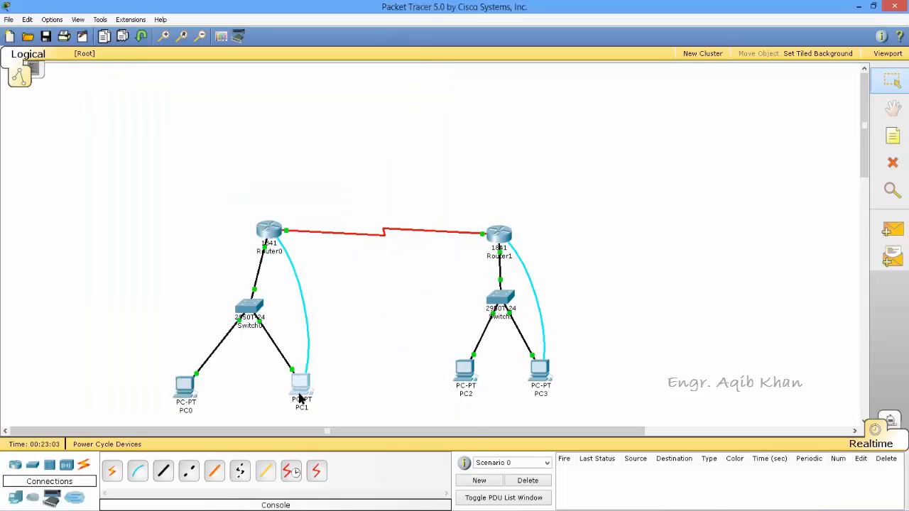
Configure PC1 with the static IP address 192.168.10.3 and default gateway 192.168.10.1, and close its window
{"action": "left_click", "coordinate": [299, 388]}
{"action": "left_click", "coordinate": [158, 187]}
{"action": "left_click", "coordinate": [241, 249]}
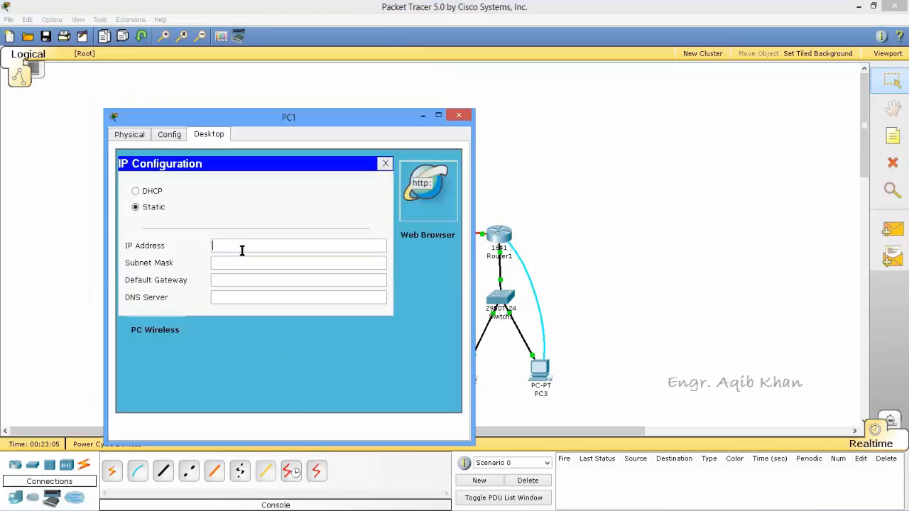
{"action": "key", "text": "ctrl+v"}
{"action": "type", "text": "3"}
{"action": "left_click", "coordinate": [266, 280]}
{"action": "type", "text": "192.168.10.1"}
{"action": "left_click", "coordinate": [461, 115]}
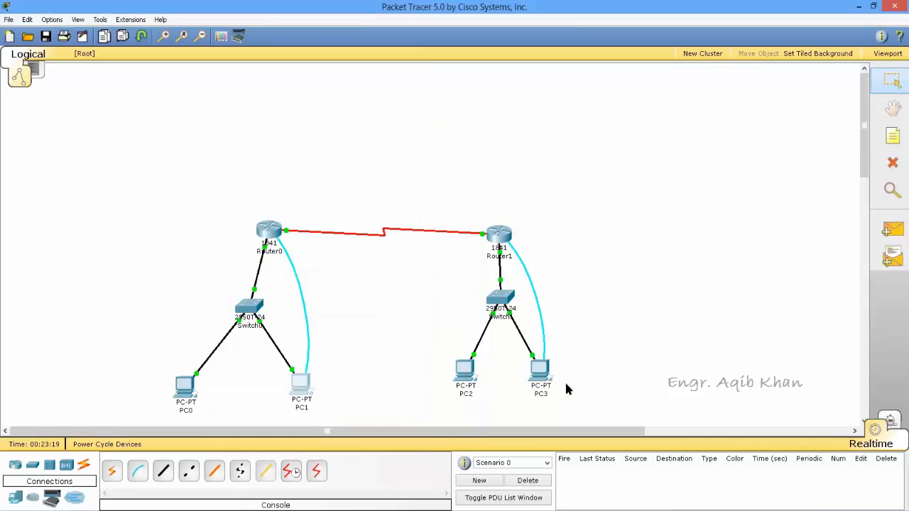
Assign the static IP address 192.168.30.2 to PC2
{"action": "left_click", "coordinate": [467, 377]}
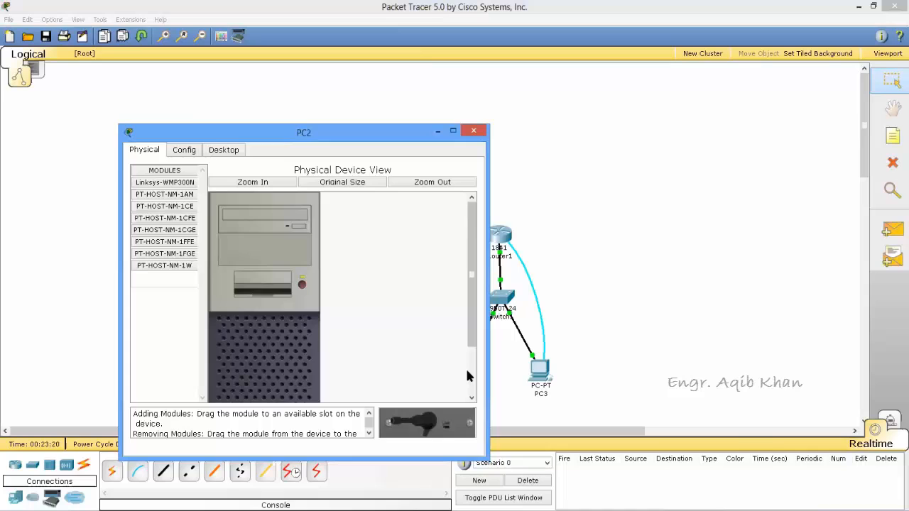
{"action": "left_click", "coordinate": [223, 152]}
{"action": "left_click", "coordinate": [192, 210]}
{"action": "left_click", "coordinate": [253, 262]}
{"action": "type", "text": "192.168.10."}
{"action": "key", "text": "BackSpace"}
{"action": "key", "text": "BackSpace"}
{"action": "type", "text": "30."}
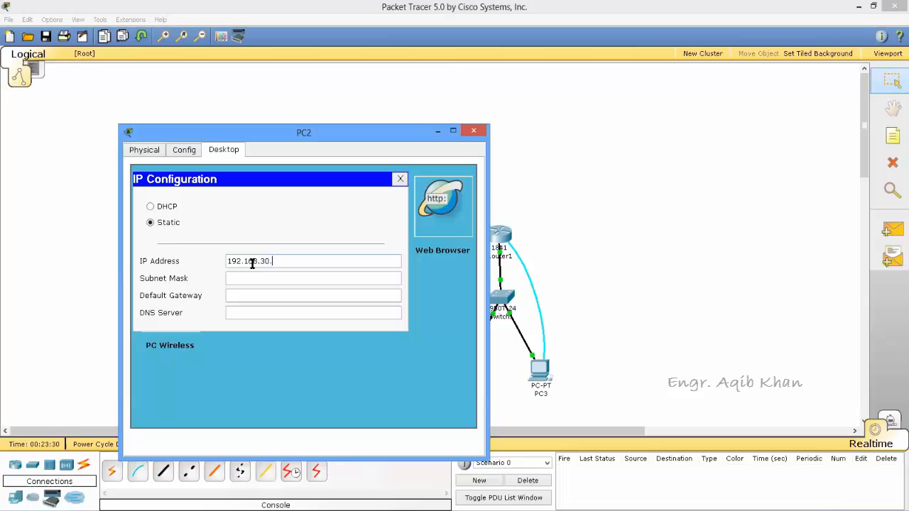
{"action": "triple_click", "coordinate": [252, 262]}
{"action": "key", "text": "ctrl+c"}
{"action": "left_click", "coordinate": [253, 262]}
{"action": "type", "text": "2"}
Set PC2's default gateway to 192.168.30.1 and close its window
{"action": "left_click", "coordinate": [252, 298]}
{"action": "key", "text": "ctrl+v"}
{"action": "type", "text": "1"}
{"action": "left_click", "coordinate": [399, 180]}
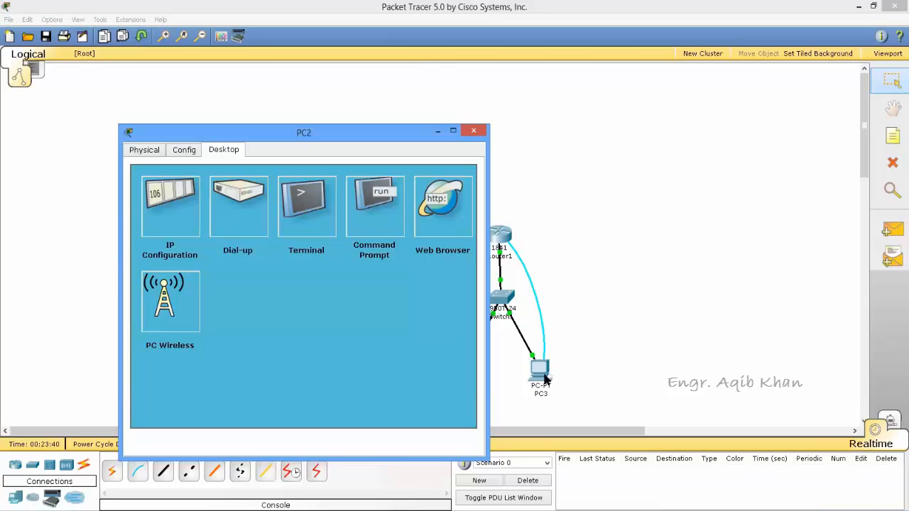
{"action": "left_click", "coordinate": [473, 131]}
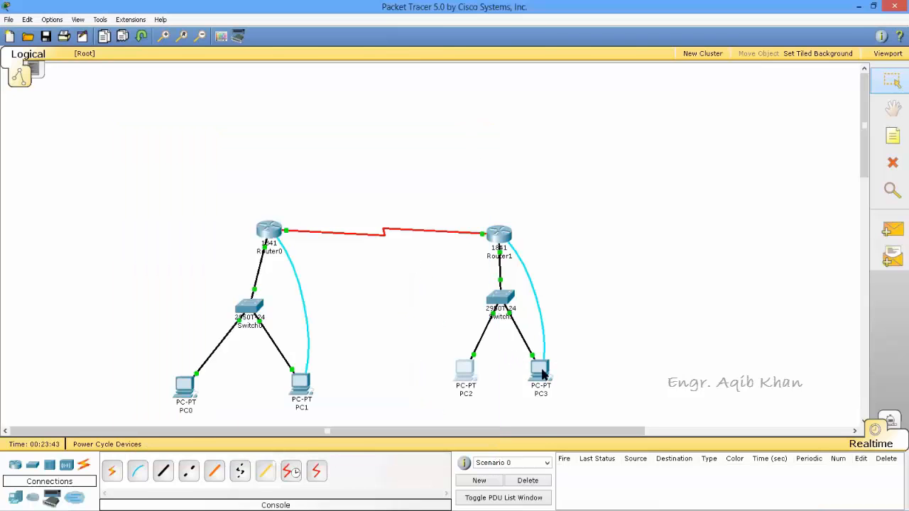
Close PC3's terminal session and configure PC3 with the static IP address 192.168.30.3 and default gateway 192.168.30.1
{"action": "left_click", "coordinate": [542, 370]}
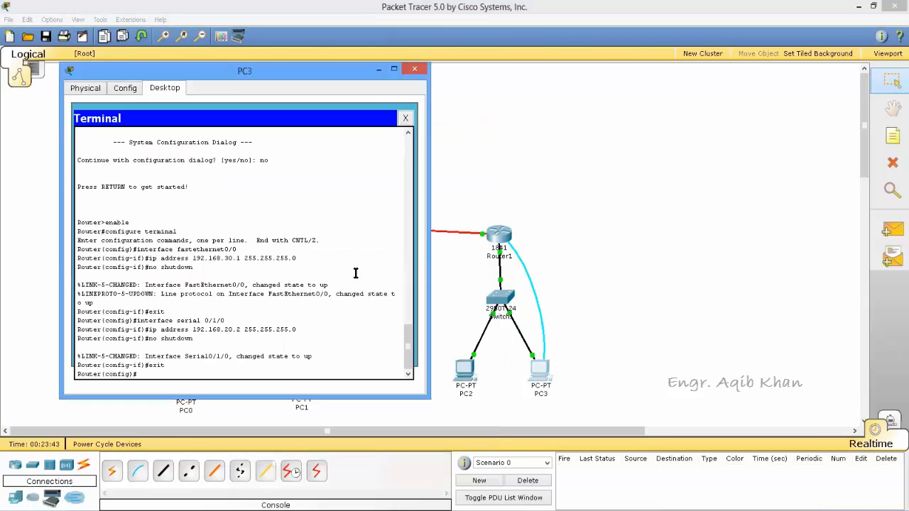
{"action": "left_click", "coordinate": [406, 117]}
{"action": "left_click", "coordinate": [137, 150]}
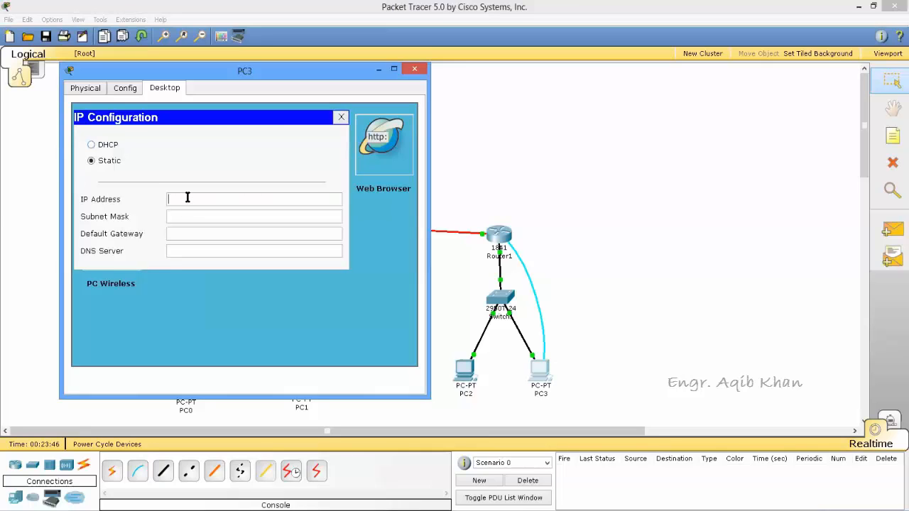
{"action": "left_click", "coordinate": [188, 199]}
{"action": "type", "text": "192.168.30.3"}
{"action": "left_click", "coordinate": [227, 233]}
{"action": "type", "text": "192.168.30."}
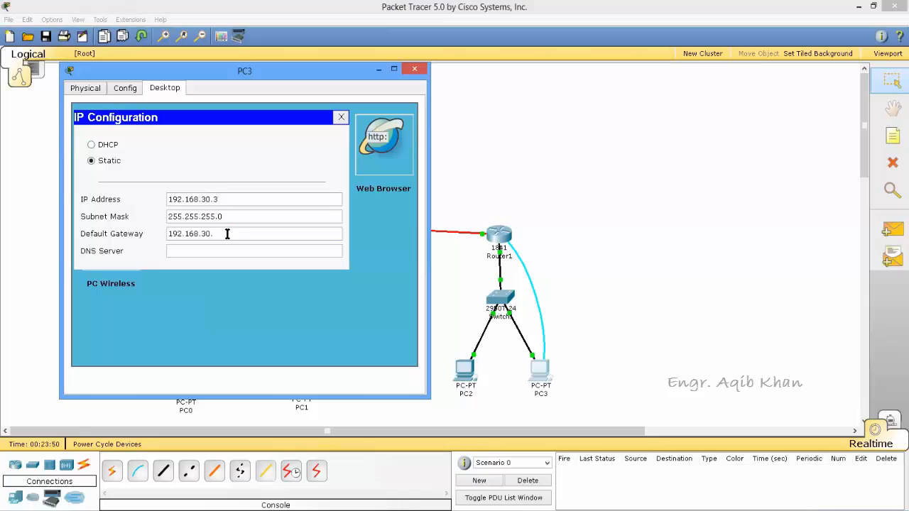
{"action": "type", "text": "1"}
{"action": "left_click", "coordinate": [415, 71]}
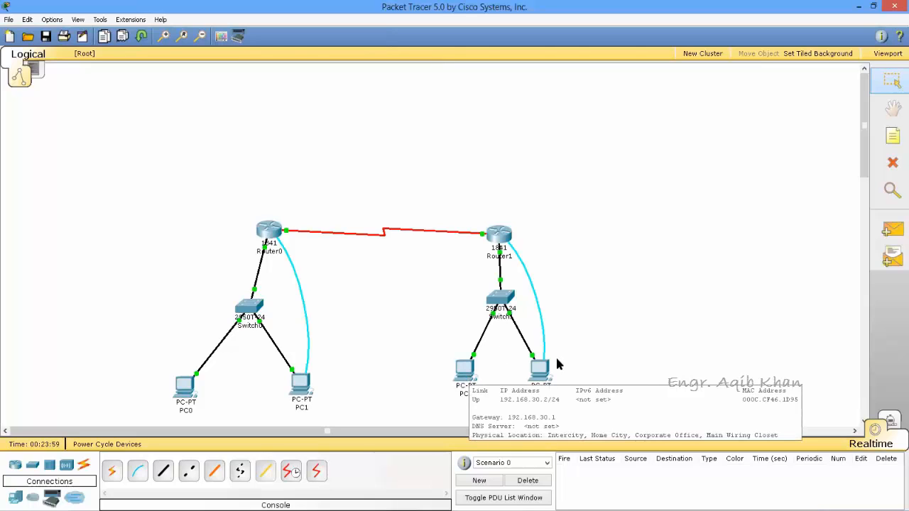
Test connectivity within Router0's network by sending a simple PDU from PC0 to PC1
{"action": "mouse_move", "coordinate": [537, 377]}
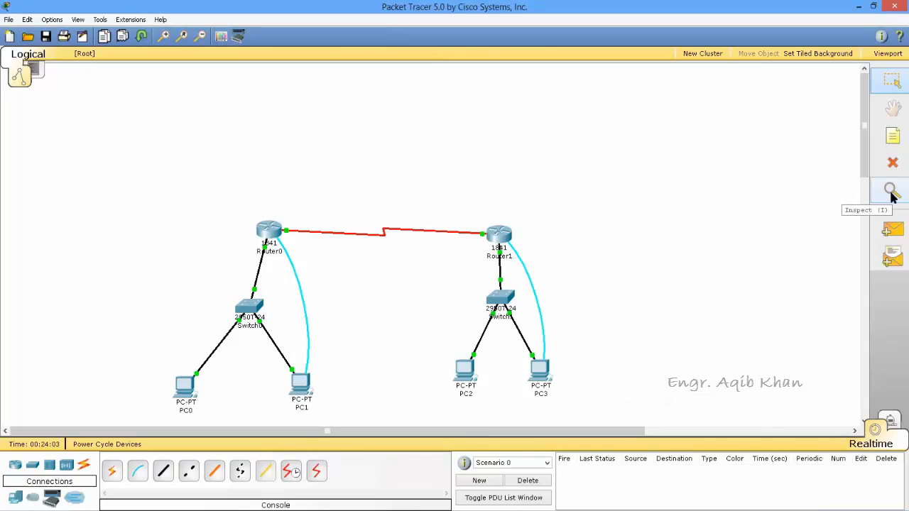
{"action": "left_click", "coordinate": [893, 230]}
{"action": "left_click", "coordinate": [186, 387]}
{"action": "left_click", "coordinate": [292, 382]}
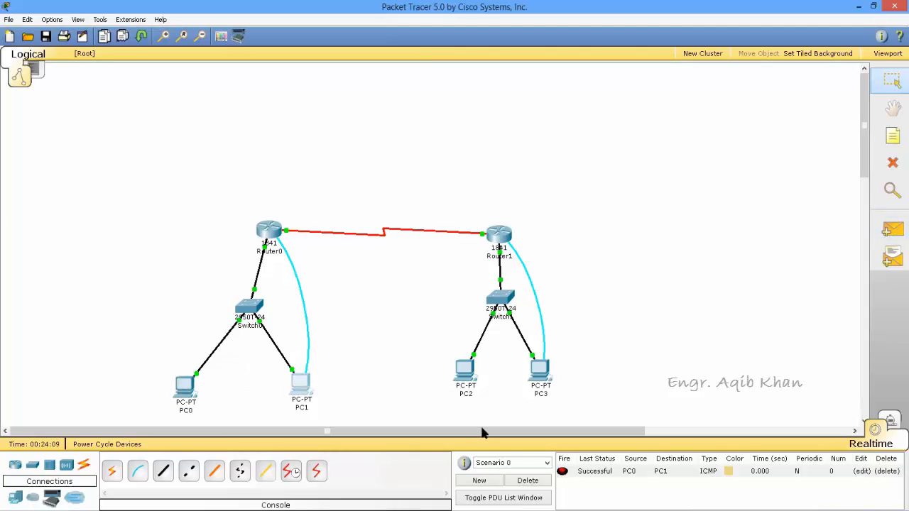
Clear the previous PDU test, send a simple PDU from PC2 to PC3, and clear the scenario again
{"action": "left_click", "coordinate": [537, 481]}
{"action": "left_click", "coordinate": [893, 229]}
{"action": "left_click", "coordinate": [467, 370]}
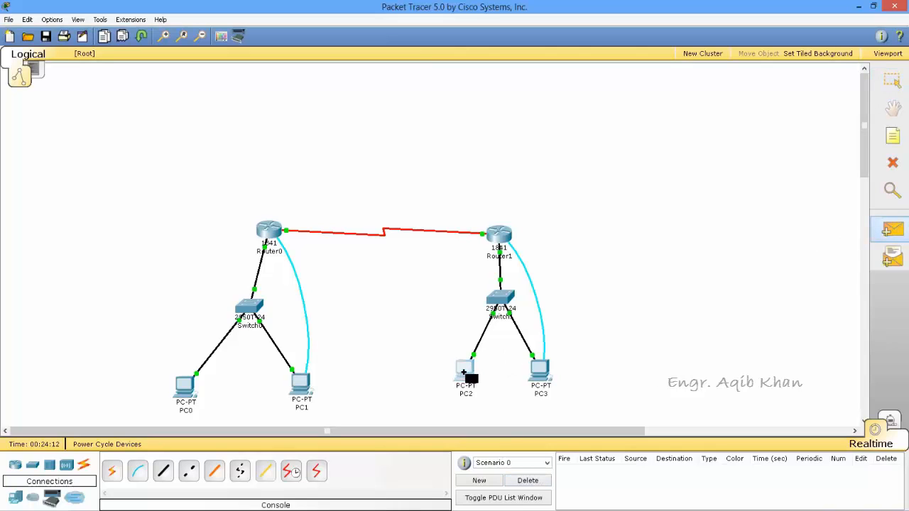
{"action": "left_click", "coordinate": [542, 375]}
{"action": "left_click", "coordinate": [532, 481]}
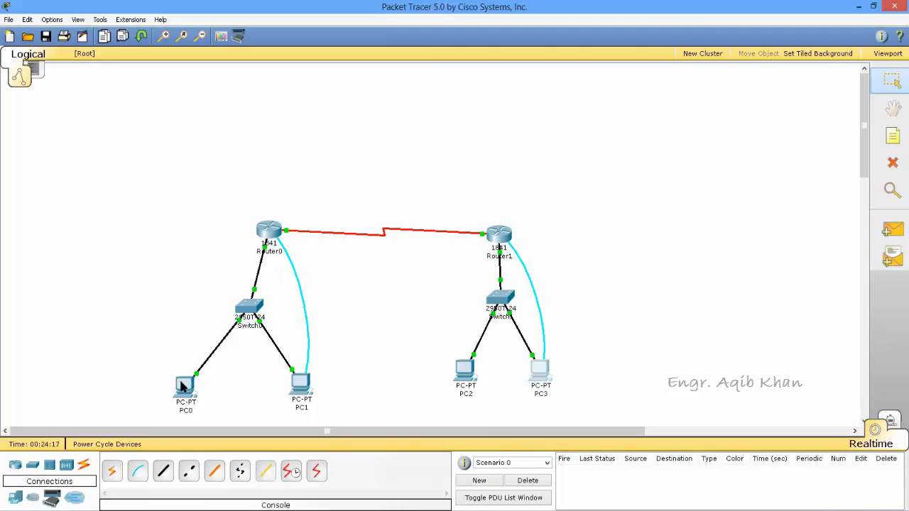
Test connectivity between the two routers' networks by sending simple PDUs from PC0 to PC2 repeatedly, clearing the scenario between tests
{"action": "mouse_move", "coordinate": [181, 387]}
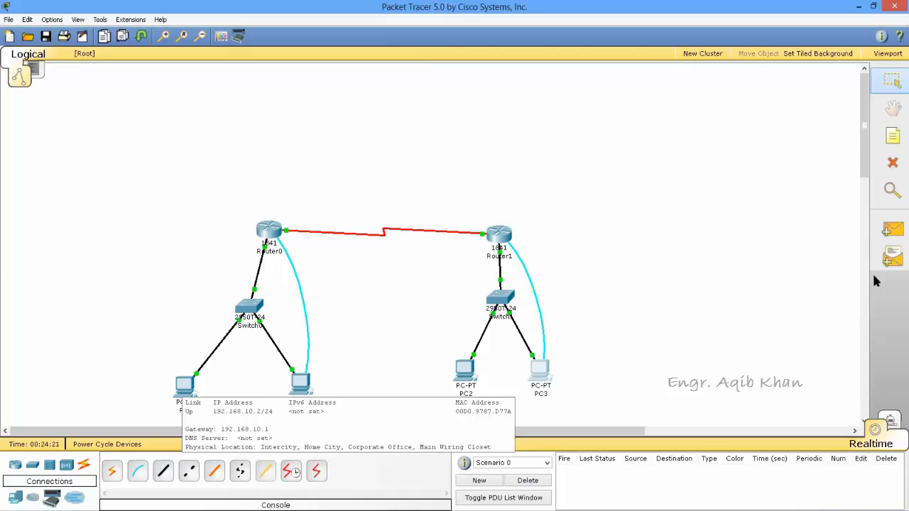
{"action": "left_click", "coordinate": [891, 231]}
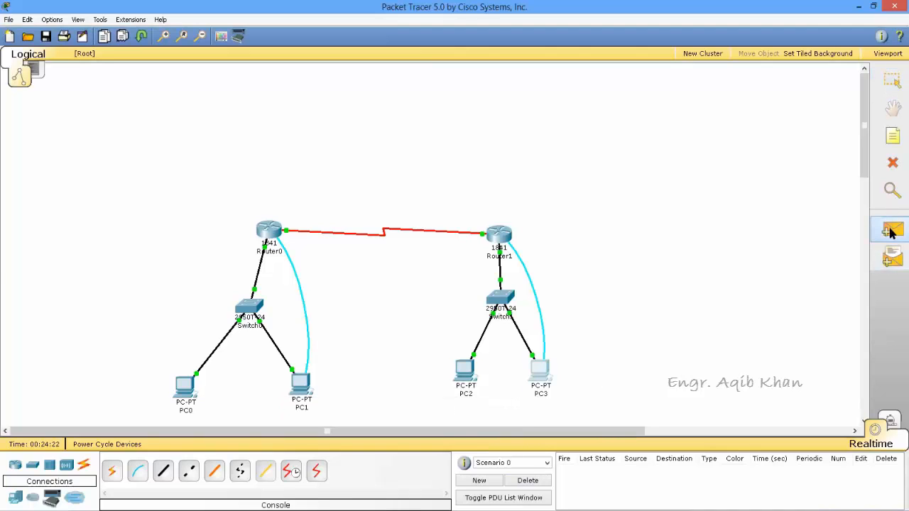
{"action": "left_click", "coordinate": [187, 386]}
{"action": "left_click", "coordinate": [466, 371]}
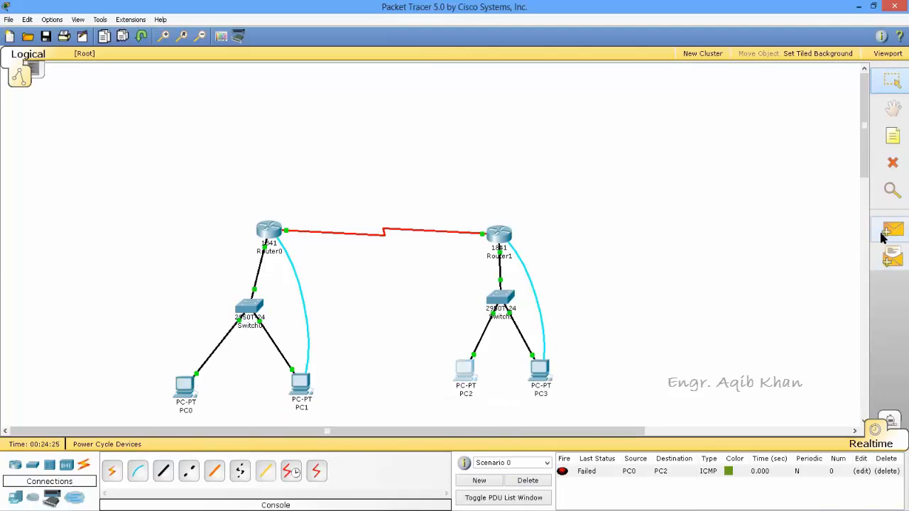
{"action": "left_click", "coordinate": [189, 384]}
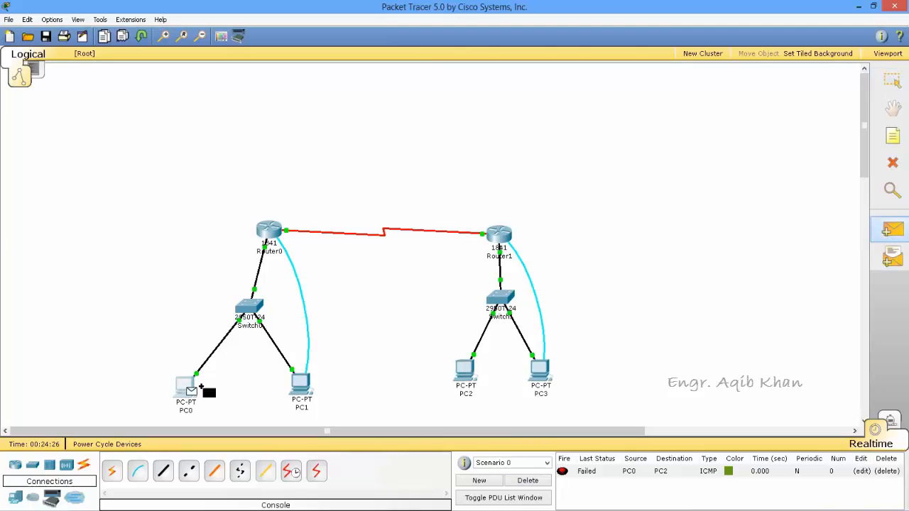
{"action": "left_click", "coordinate": [469, 370]}
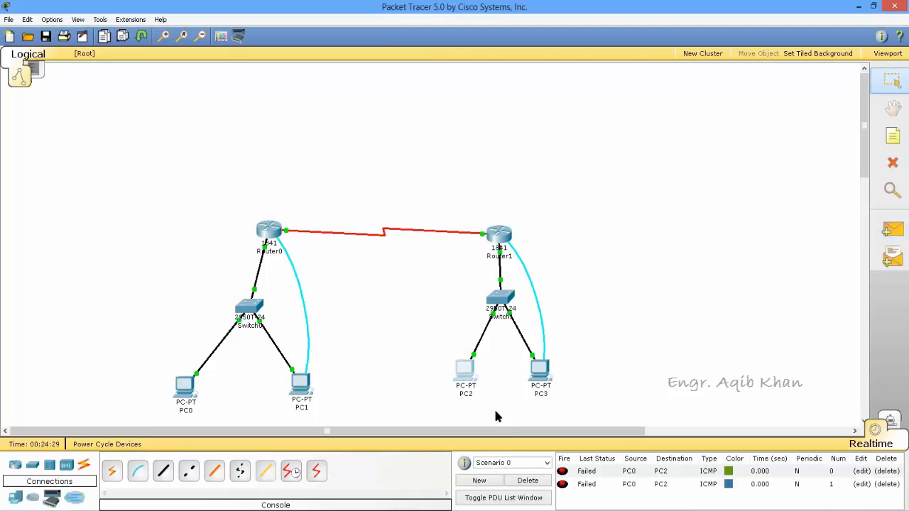
{"action": "left_click", "coordinate": [531, 481]}
{"action": "left_click", "coordinate": [893, 230]}
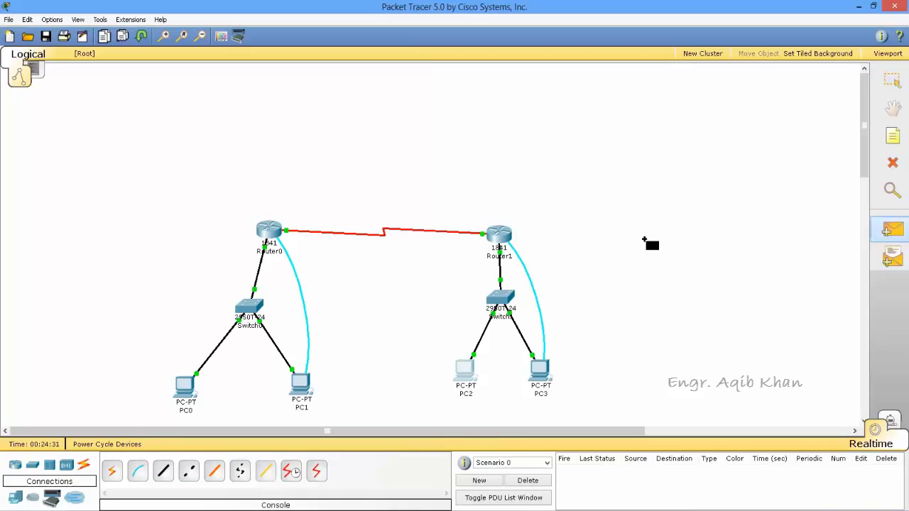
{"action": "left_click", "coordinate": [186, 387]}
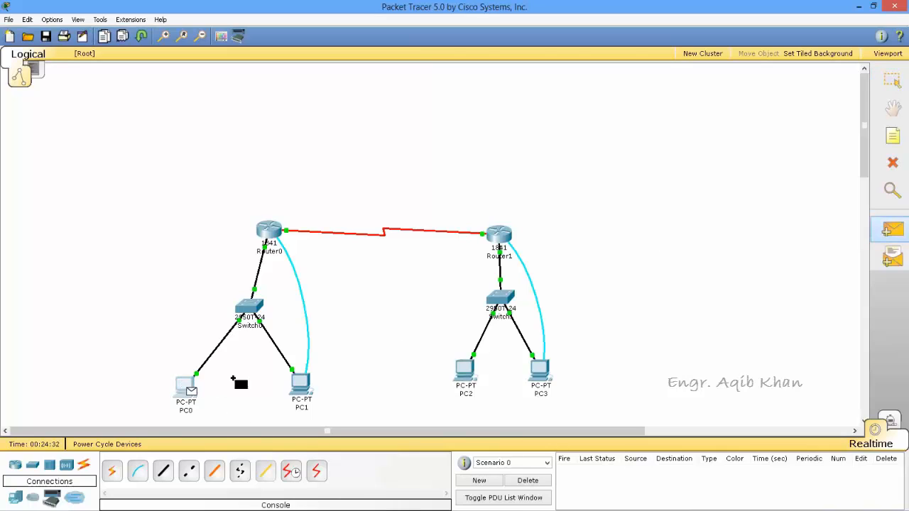
{"action": "left_click", "coordinate": [466, 370]}
{"action": "left_click", "coordinate": [530, 482]}
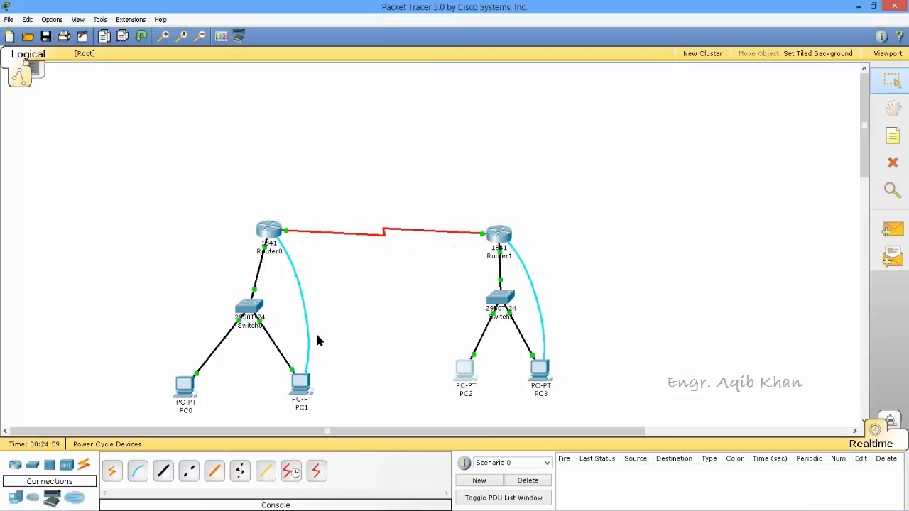
In Router0's console session on PC1, exit configuration mode, run show ip route, and close PC1's window
{"action": "left_click", "coordinate": [299, 391]}
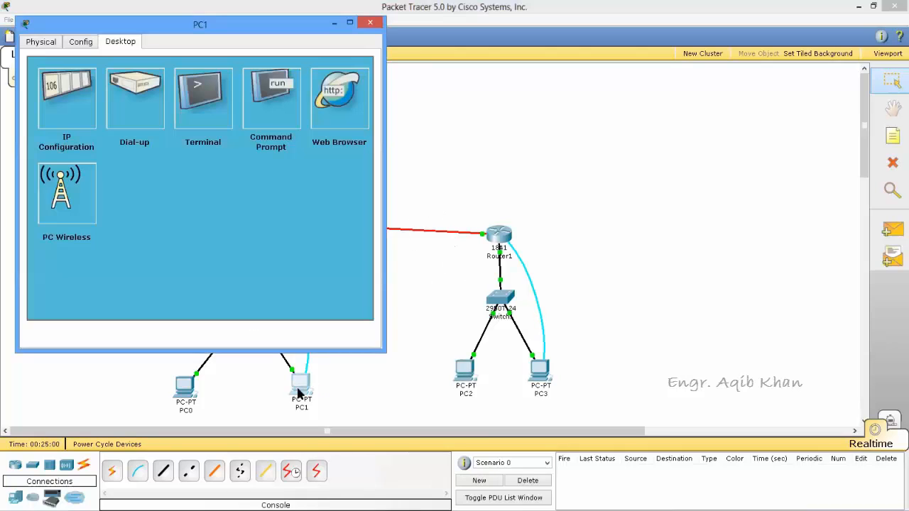
{"action": "left_click", "coordinate": [217, 99]}
{"action": "left_click", "coordinate": [223, 221]}
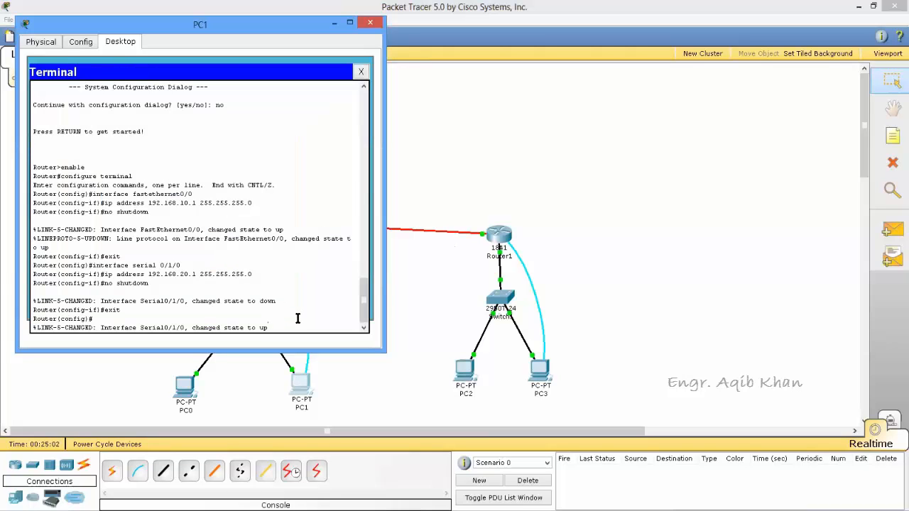
{"action": "key", "text": "Return"}
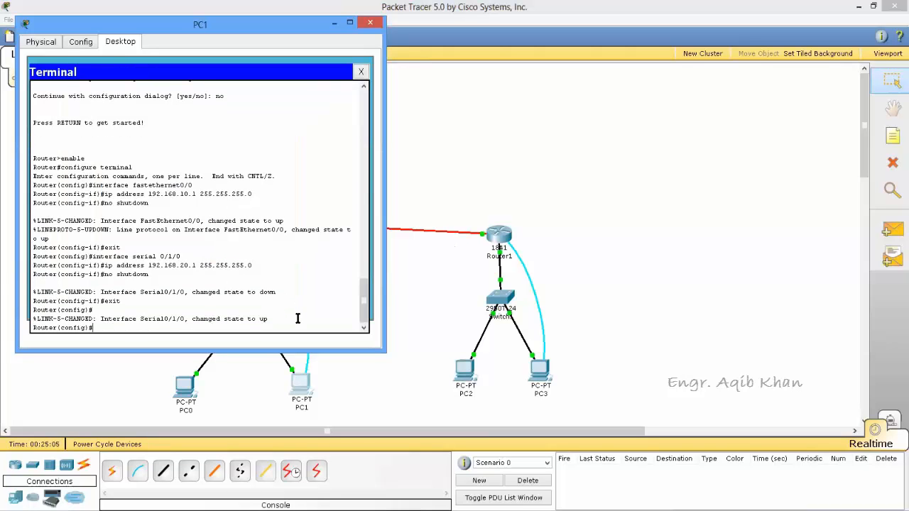
{"action": "type", "text": "exit"}
{"action": "key", "text": "Return"}
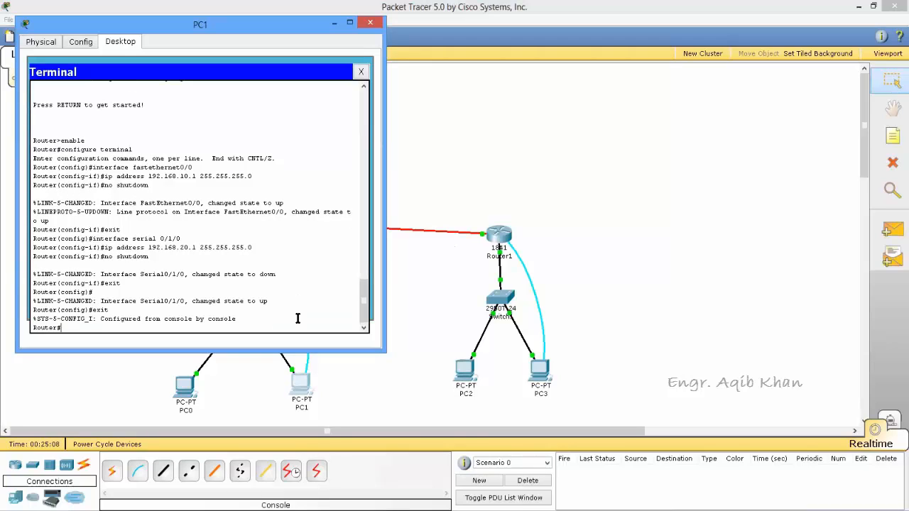
{"action": "type", "text": "show ip route"}
{"action": "key", "text": "Return"}
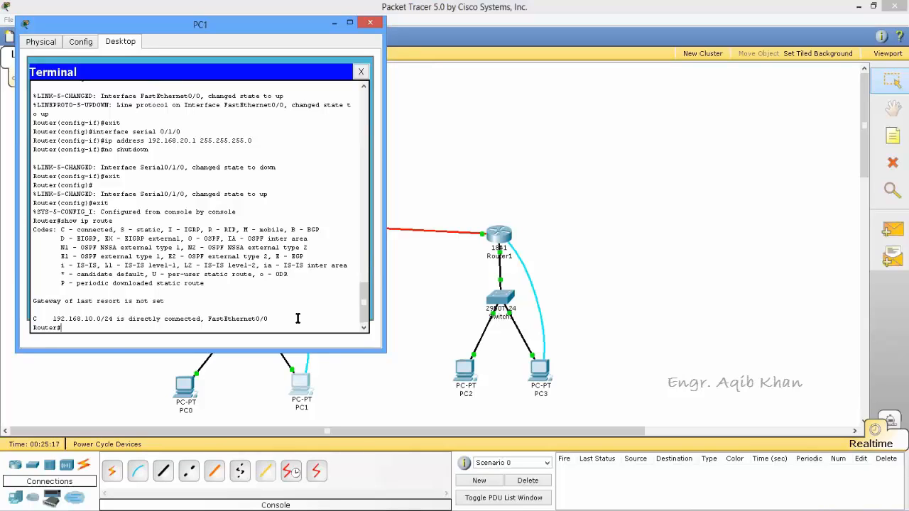
{"action": "left_click", "coordinate": [360, 73]}
{"action": "left_click", "coordinate": [370, 24]}
In Router1's console session on PC3, exit configuration mode, run show ip route, and close PC3's window
{"action": "left_click", "coordinate": [542, 375]}
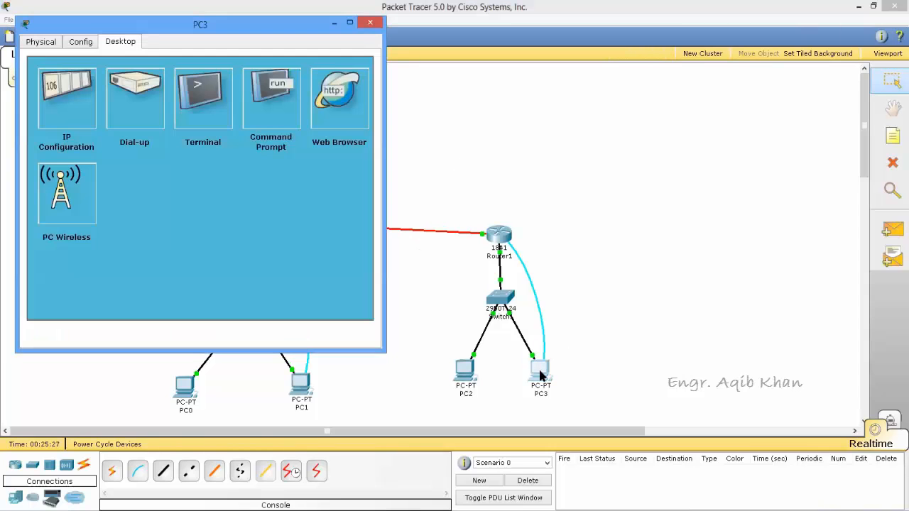
{"action": "left_click", "coordinate": [212, 108]}
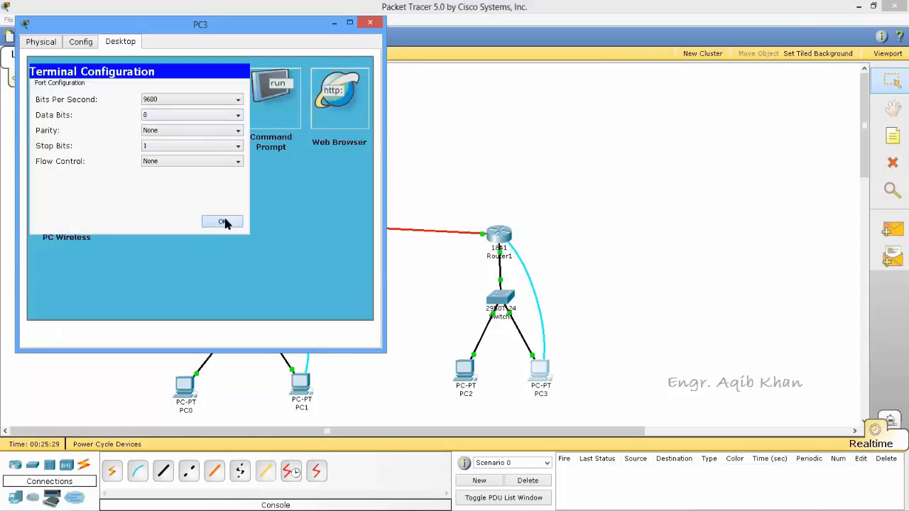
{"action": "left_click", "coordinate": [223, 223]}
{"action": "double_click", "coordinate": [211, 319]}
{"action": "left_click", "coordinate": [204, 328]}
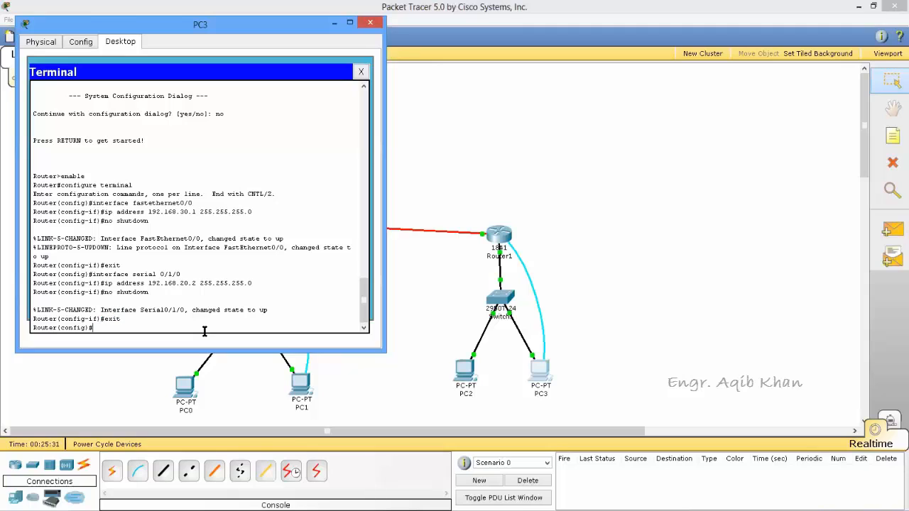
{"action": "type", "text": "exit"}
{"action": "key", "text": "Return"}
{"action": "type", "text": "show ip route"}
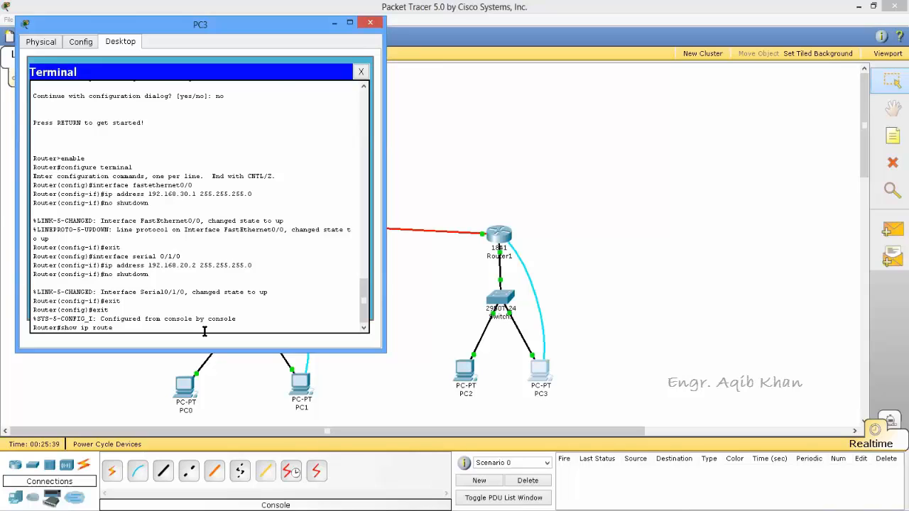
{"action": "key", "text": "Return"}
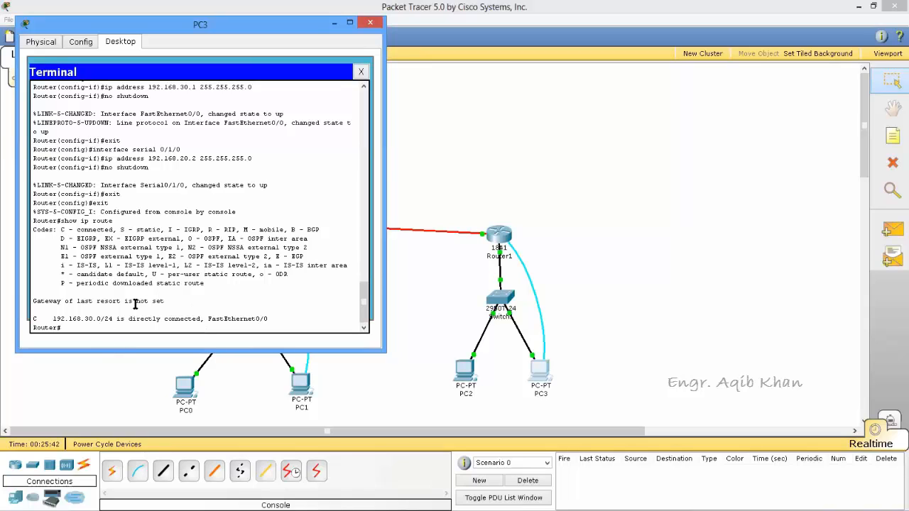
{"action": "left_click", "coordinate": [362, 72]}
{"action": "left_click", "coordinate": [370, 22]}
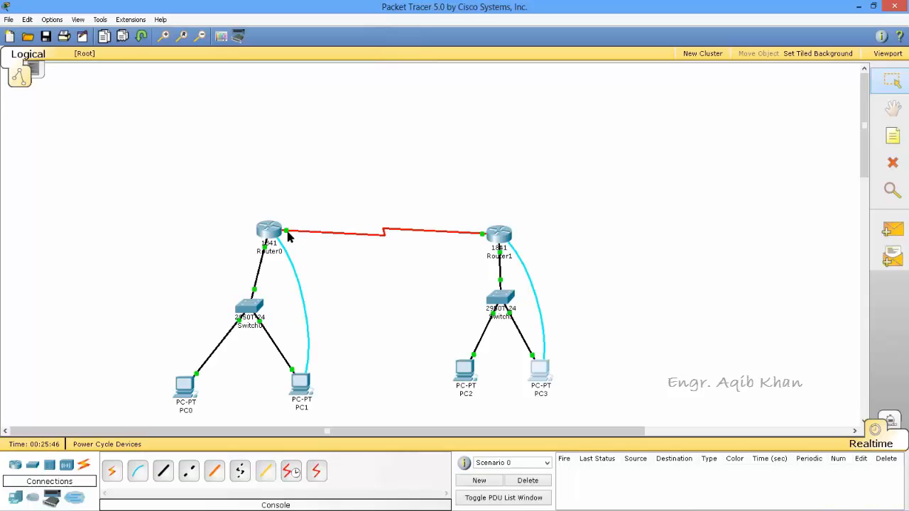
Reopen Router0's console session on PC1 and enter configuration mode for interface serial 0/1/0
{"action": "mouse_move", "coordinate": [311, 237]}
{"action": "left_click", "coordinate": [304, 393]}
{"action": "left_click", "coordinate": [219, 125]}
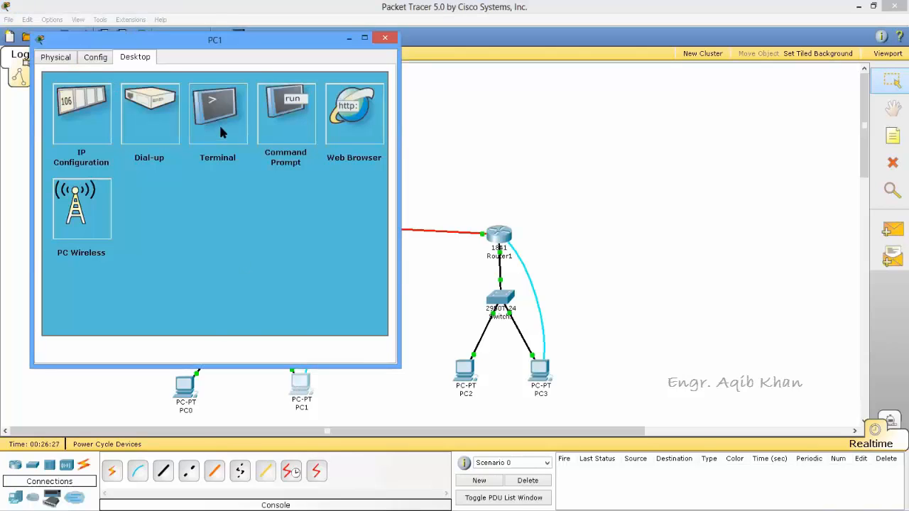
{"action": "left_click", "coordinate": [250, 240]}
{"action": "type", "text": "con"}
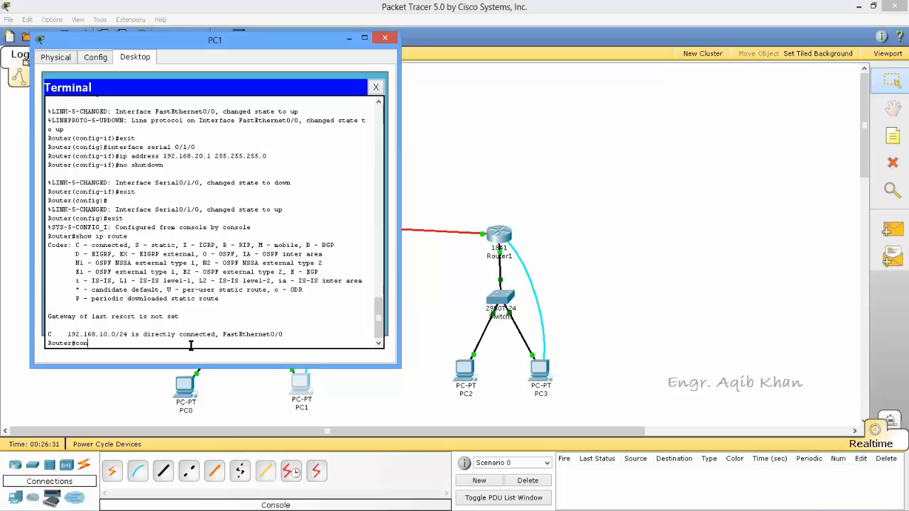
{"action": "type", "text": "figure terminal"}
{"action": "key", "text": "Return"}
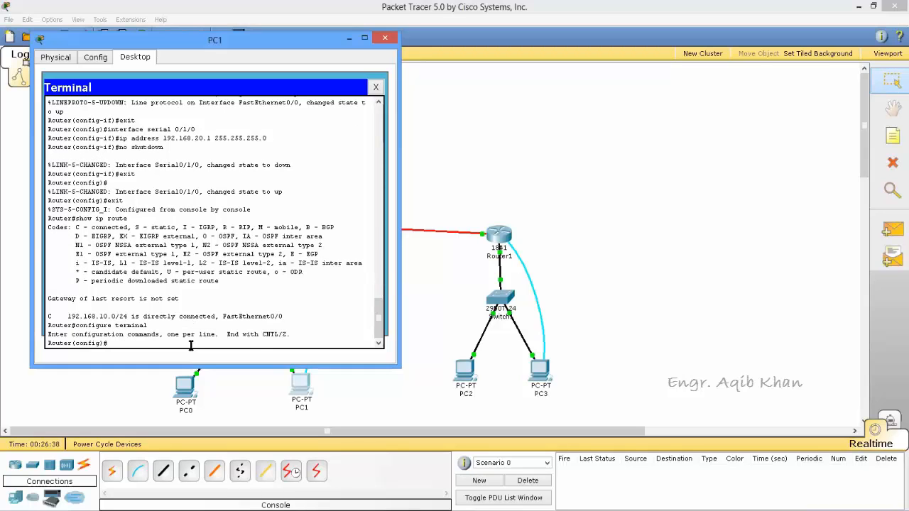
{"action": "type", "text": "interface serial 0/1/0"}
{"action": "key", "text": "Return"}
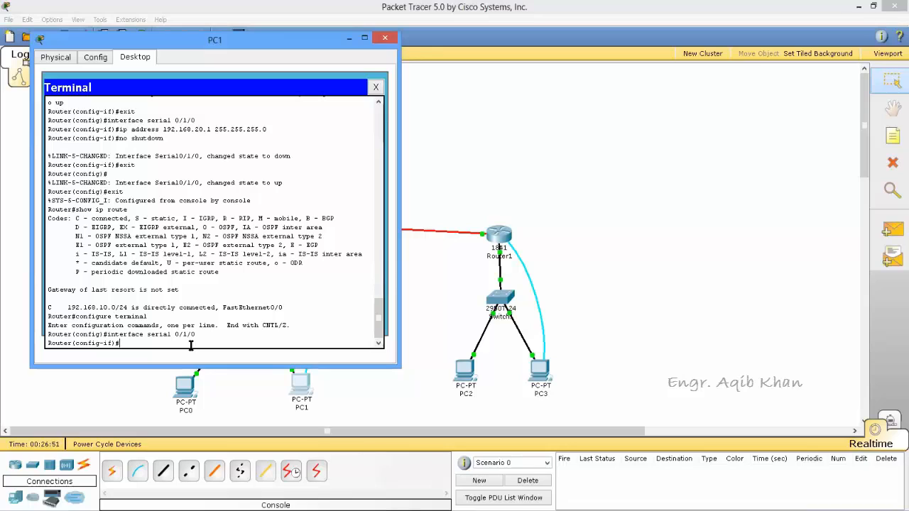
List the available clock rates for Router0's serial 0/1/0 interface and set its clock rate to 64000
{"action": "type", "text": "clock rate"}
{"action": "type", "text": "?"}
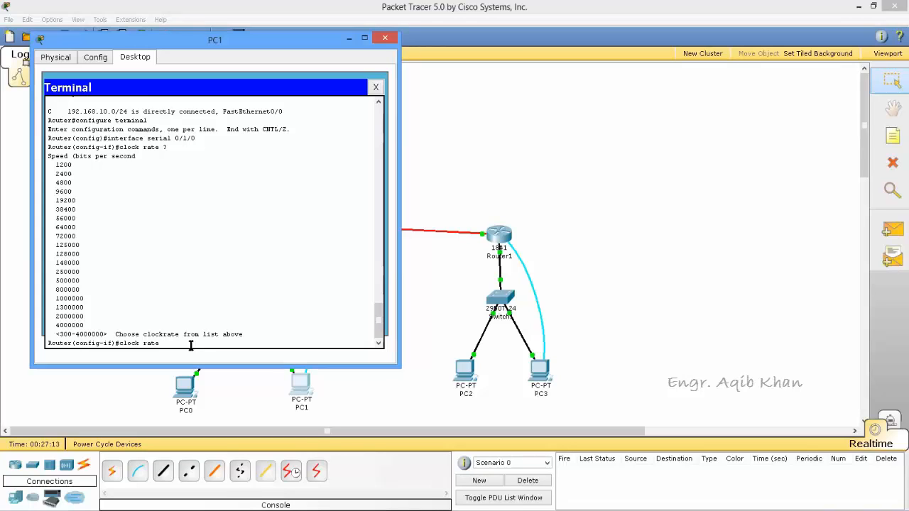
{"action": "type", "text": "000"}
{"action": "key", "text": "Return"}
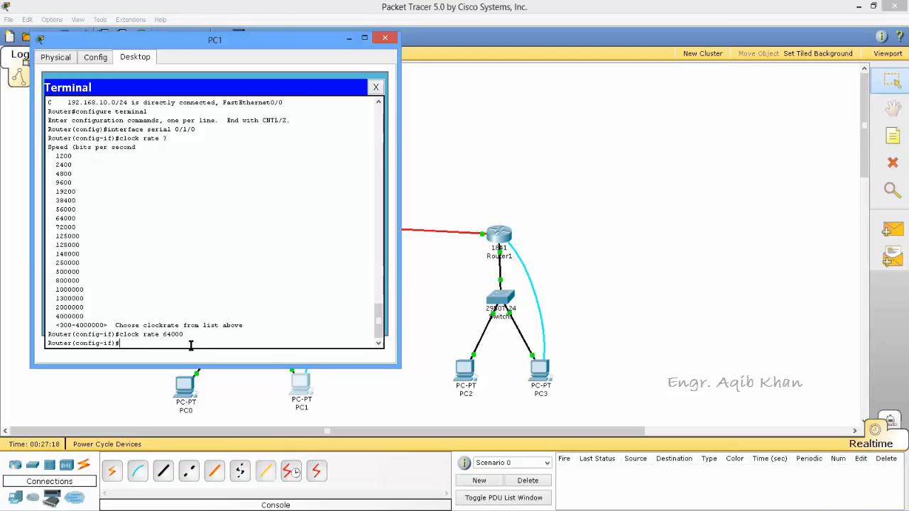
Leave configuration mode on Router0, display its IP routing table again, and close PC1's window
{"action": "type", "text": "exit"}
{"action": "key", "text": "Return"}
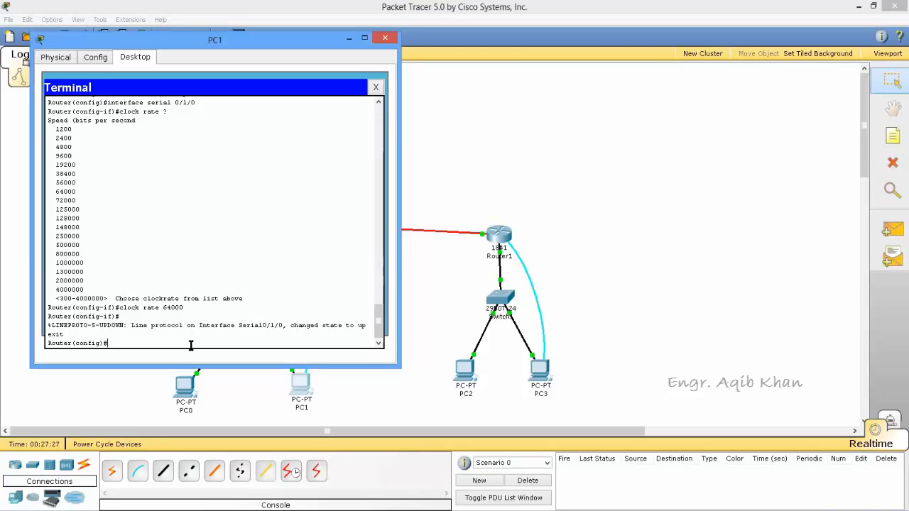
{"action": "type", "text": "exit"}
{"action": "key", "text": "Return"}
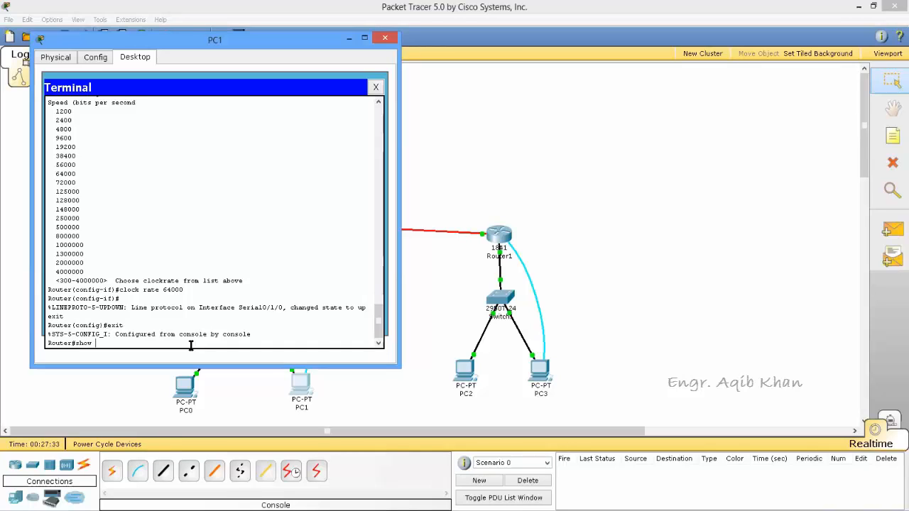
{"action": "type", "text": "show ip route"}
{"action": "key", "text": "Return"}
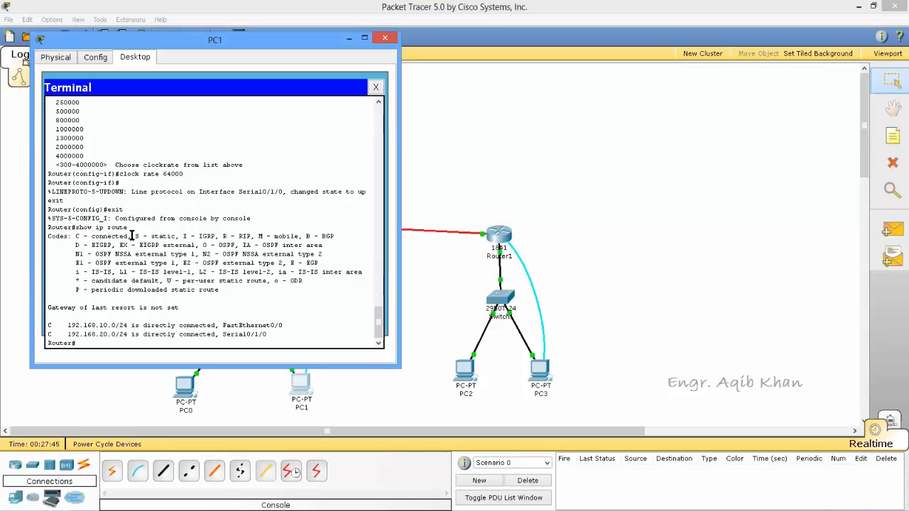
{"action": "left_click", "coordinate": [377, 91]}
{"action": "left_click", "coordinate": [384, 37]}
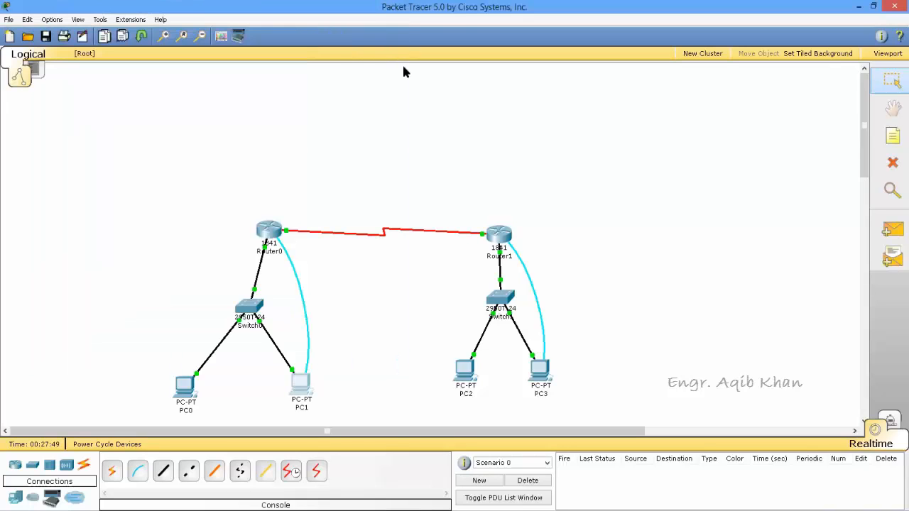
Reopen Router1's console session on PC3 and display its IP routing table with show ip route
{"action": "left_click", "coordinate": [538, 376]}
{"action": "left_click", "coordinate": [234, 139]}
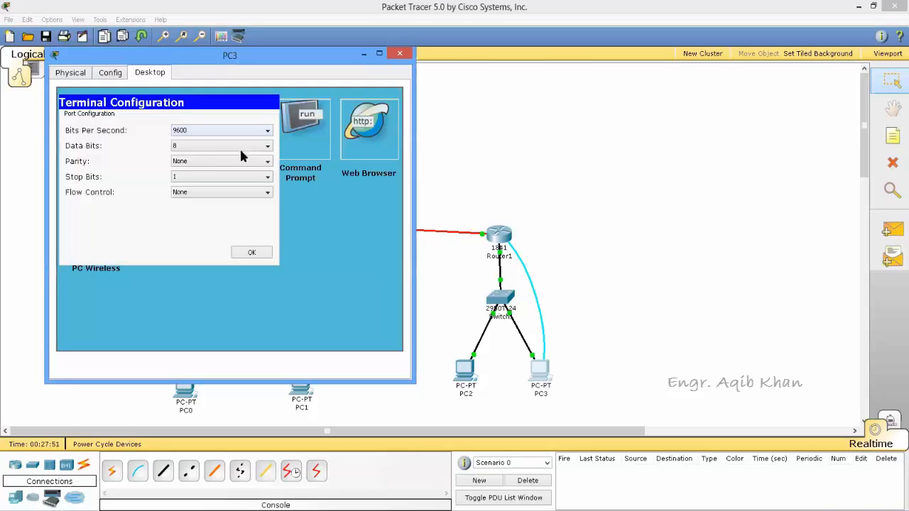
{"action": "left_click", "coordinate": [253, 253]}
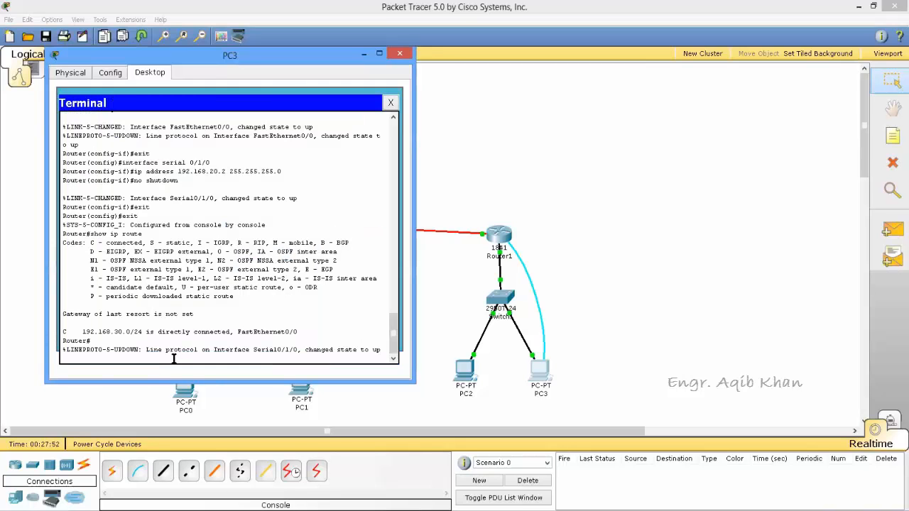
{"action": "key", "text": "Return"}
{"action": "key", "text": "Up"}
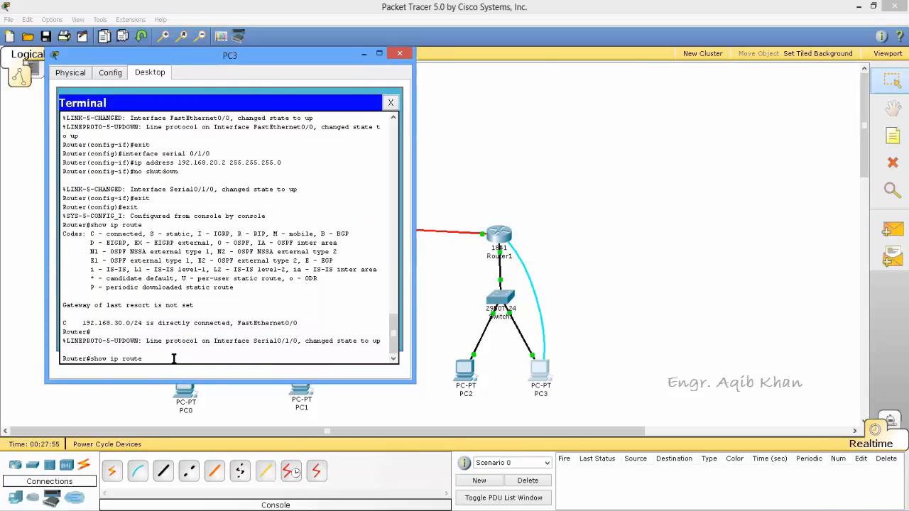
{"action": "key", "text": "Return"}
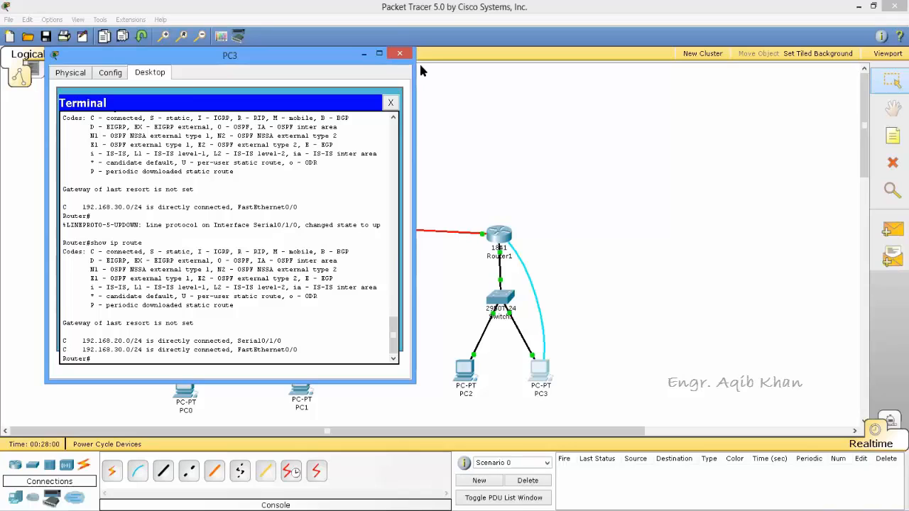
Close PC3's window, reopen Router0's console session on PC1, and move its window clear of Router0's side of the topology
{"action": "left_click", "coordinate": [400, 53]}
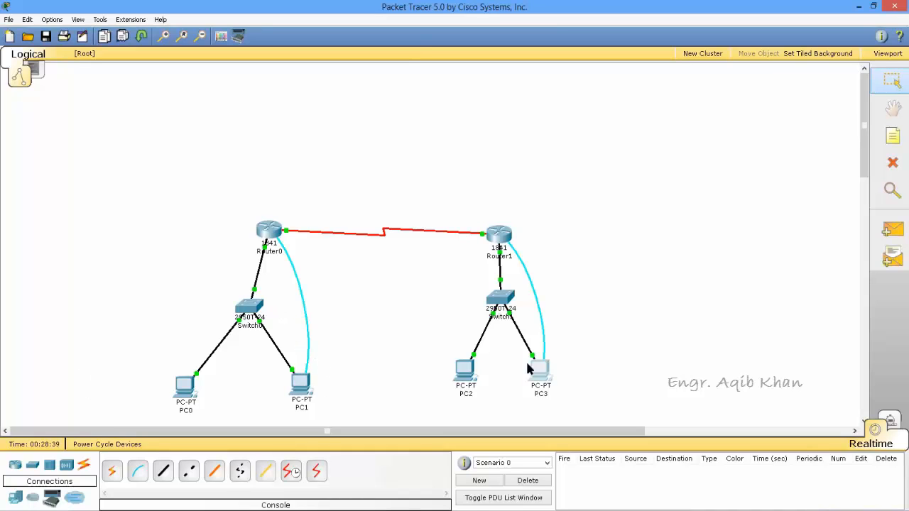
{"action": "mouse_move", "coordinate": [537, 364]}
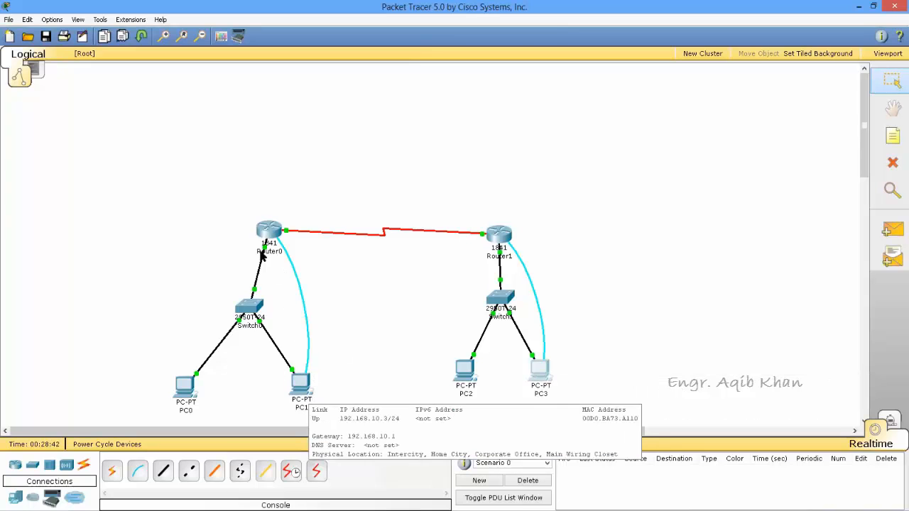
{"action": "mouse_move", "coordinate": [282, 244]}
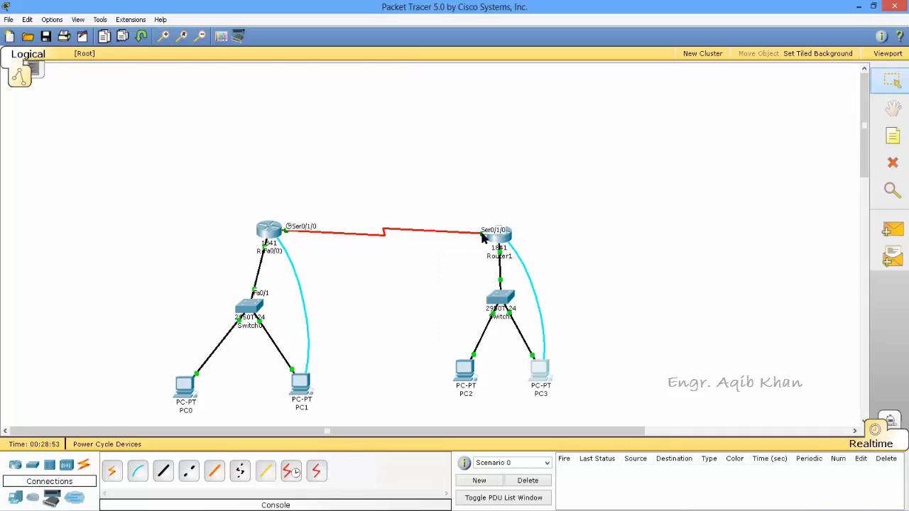
{"action": "left_click", "coordinate": [301, 389]}
{"action": "left_click", "coordinate": [268, 151]}
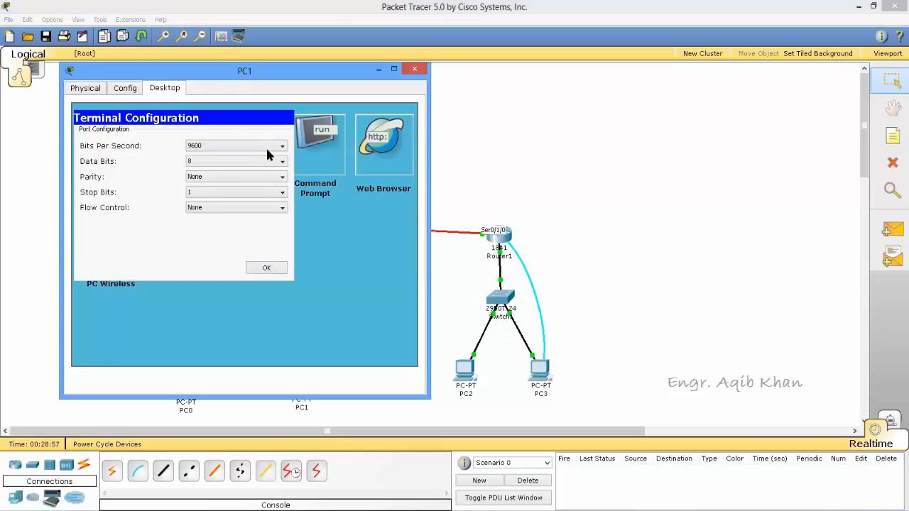
{"action": "left_click", "coordinate": [268, 268]}
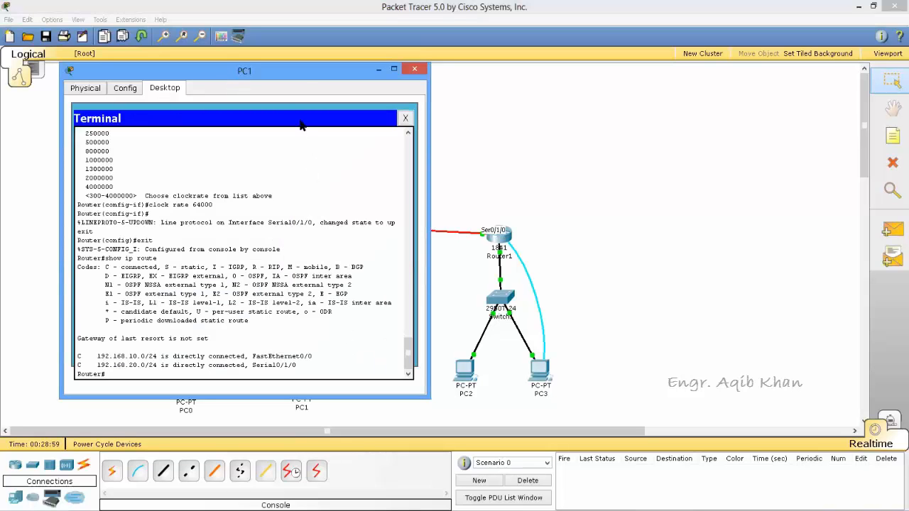
{"action": "left_click_drag", "start_coordinate": [306, 83], "coordinate": [630, 105]}
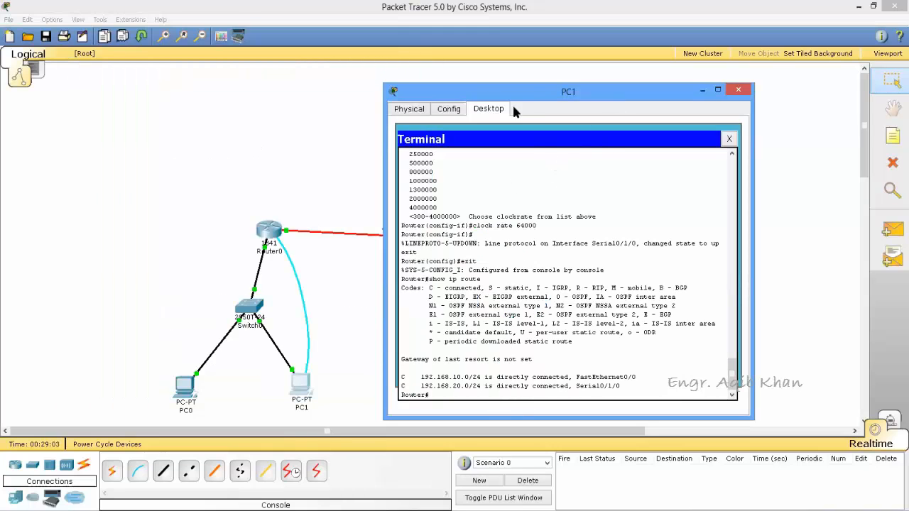
{"action": "double_click", "coordinate": [550, 91]}
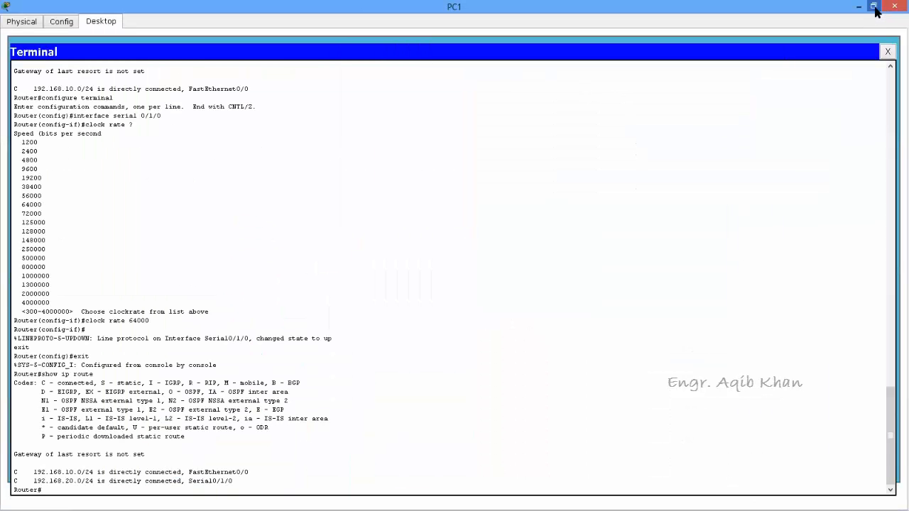
{"action": "left_click", "coordinate": [873, 7]}
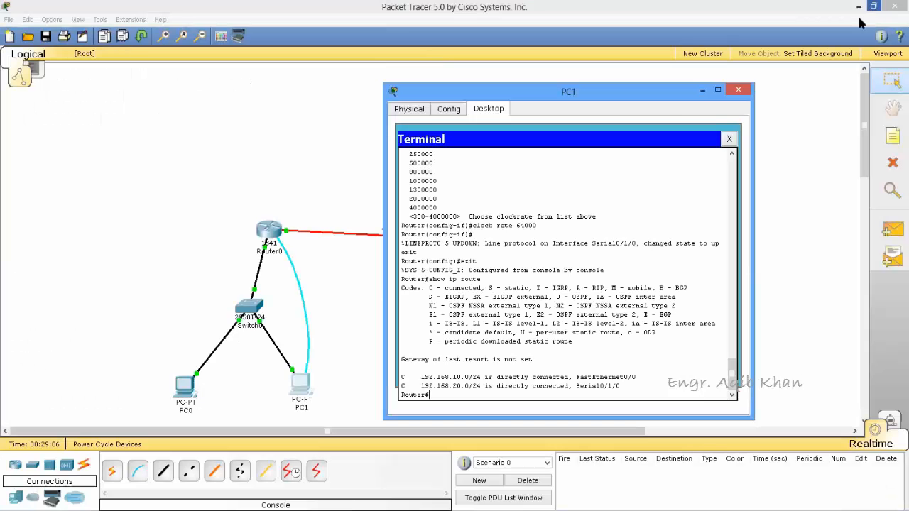
{"action": "left_click_drag", "start_coordinate": [552, 100], "coordinate": [676, 105]}
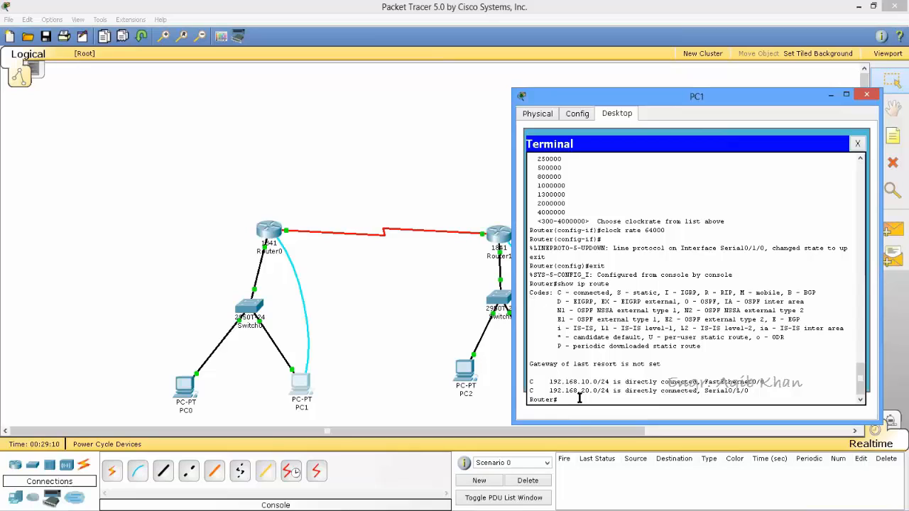
Enter configuration mode on Router0 and add a static route to 192.168.30.0 255.255.255.0 via 192.168.20.2
{"action": "type", "text": "configure terminal"}
{"action": "key", "text": "Return"}
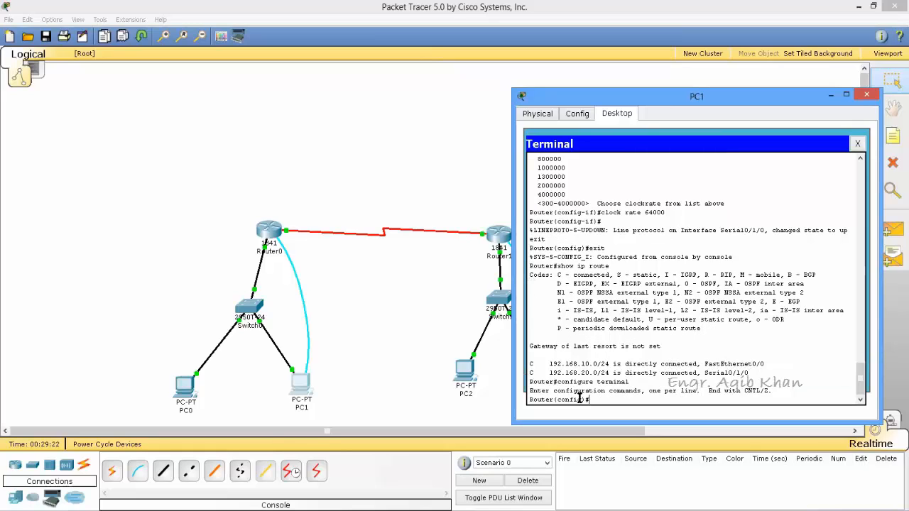
{"action": "type", "text": "ip route"}
{"action": "type", "text": "192"}
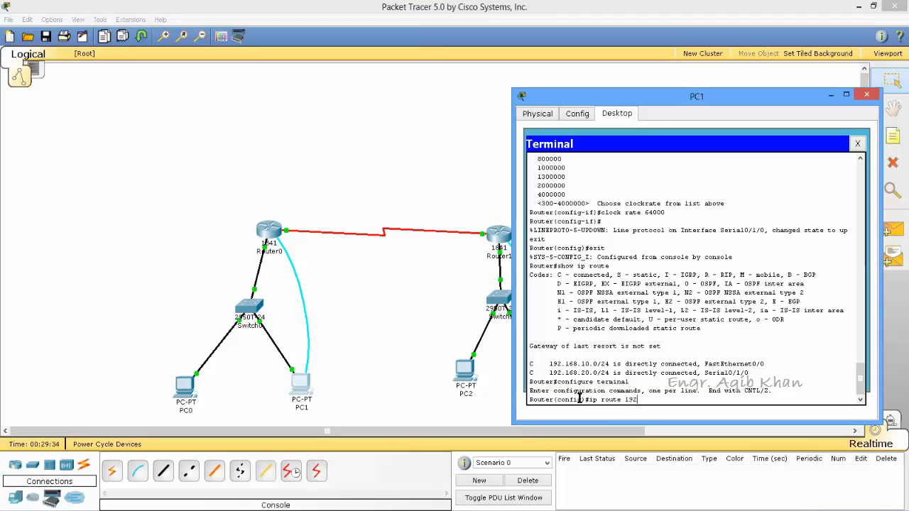
{"action": "type", "text": ".168.30.0 255.255.255.0"}
{"action": "type", "text": "2.168.20.2"}
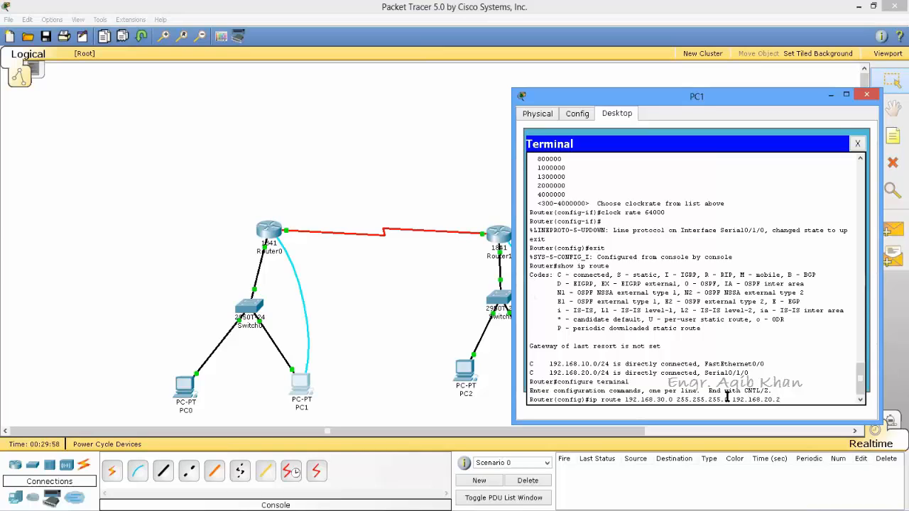
{"action": "key", "text": "Return"}
Leave configuration mode on Router0 and close PC1's window
{"action": "type", "text": "e"}
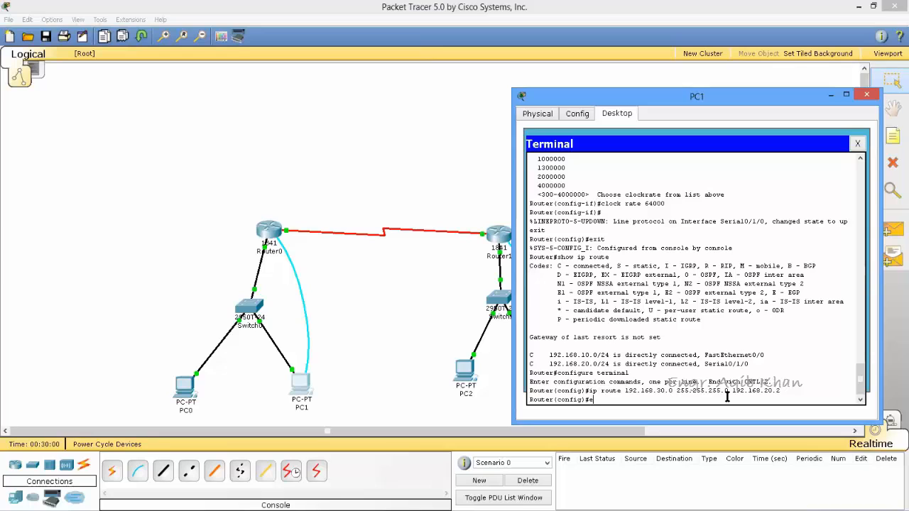
{"action": "type", "text": "xit"}
{"action": "key", "text": "Return"}
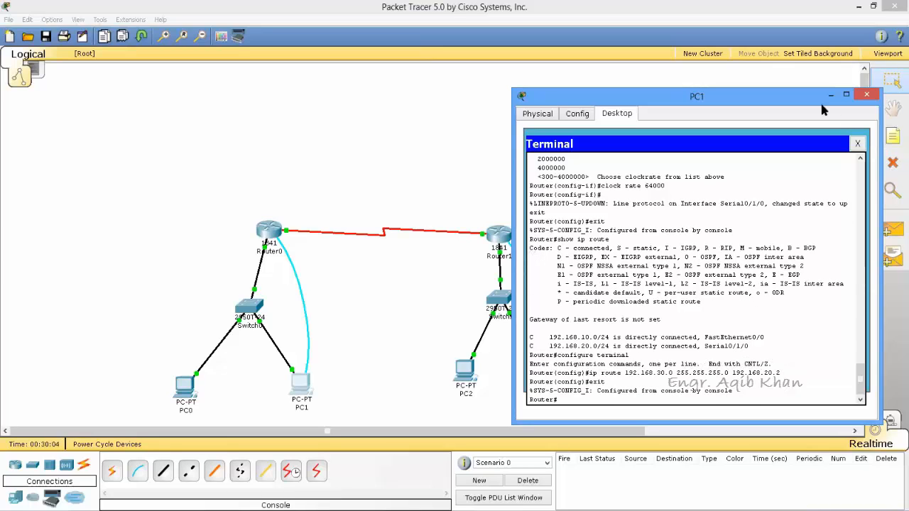
{"action": "left_click_drag", "start_coordinate": [822, 107], "coordinate": [651, 104]}
{"action": "left_click", "coordinate": [729, 100]}
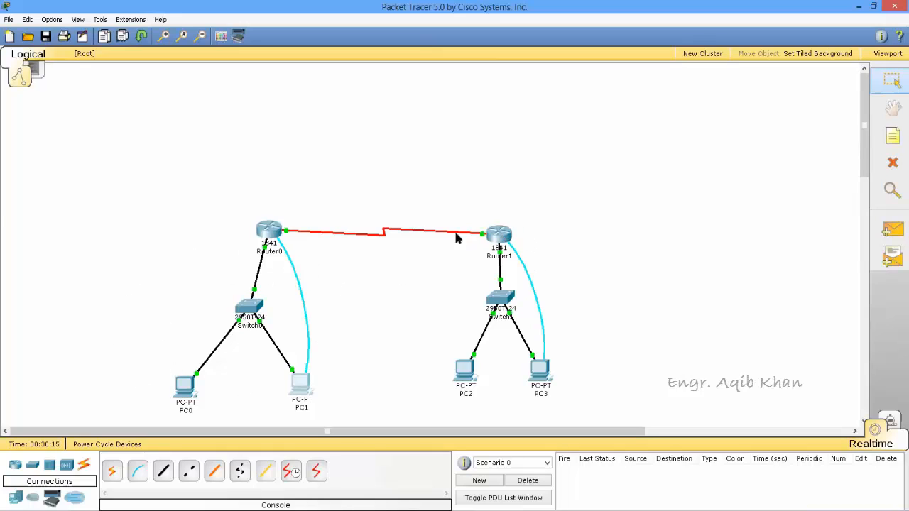
Reopen Router1's console session on PC3 and enter global configuration mode with configure terminal
{"action": "left_click", "coordinate": [541, 376]}
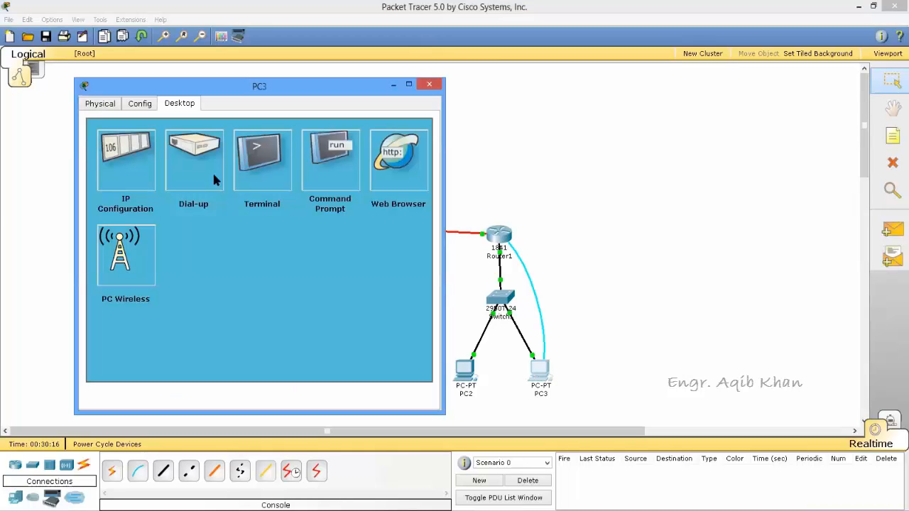
{"action": "left_click", "coordinate": [262, 164]}
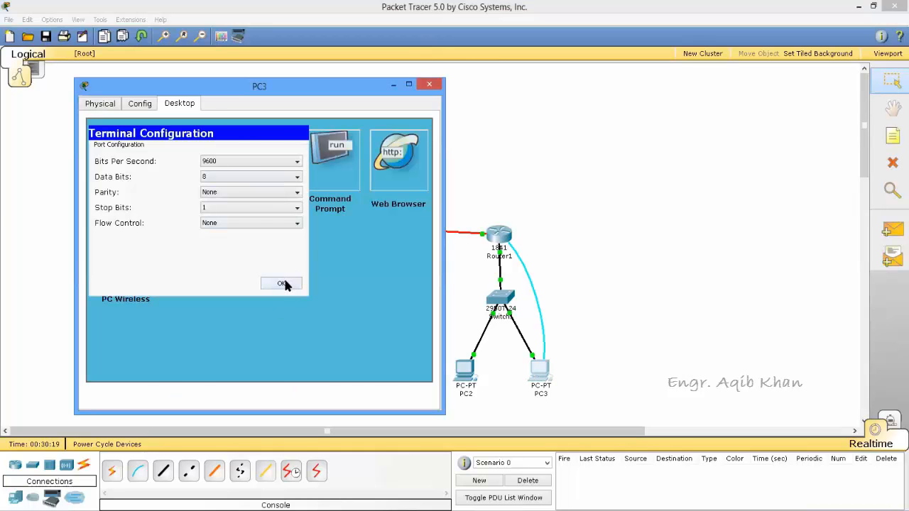
{"action": "left_click", "coordinate": [282, 283]}
{"action": "key", "text": "Up"}
{"action": "key", "text": "Up"}
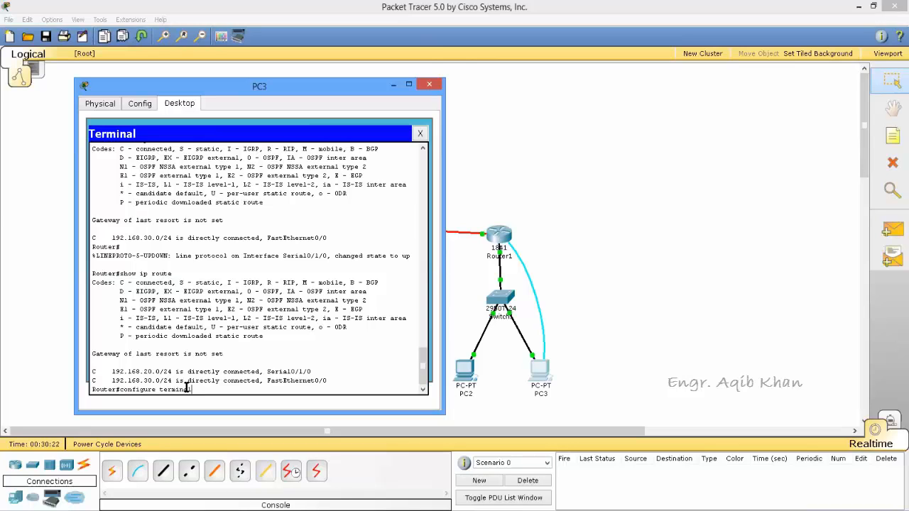
{"action": "key", "text": "Return"}
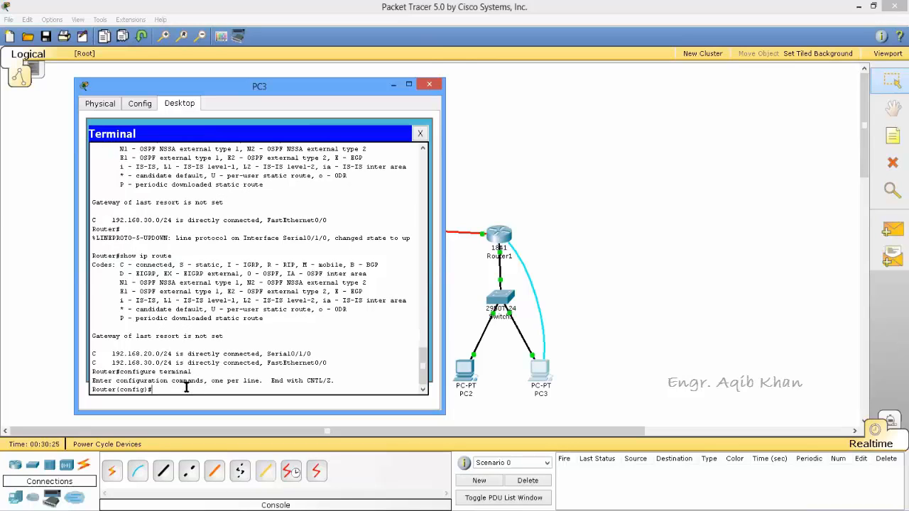
Add a static route on Router1 to 192.168.10.0 255.255.255.0 via 192.168.20.1
{"action": "type", "text": "ip route 192.1687"}
{"action": "type", "text": "10.0"}
{"action": "left_click_drag", "start_coordinate": [298, 89], "coordinate": [745, 81]}
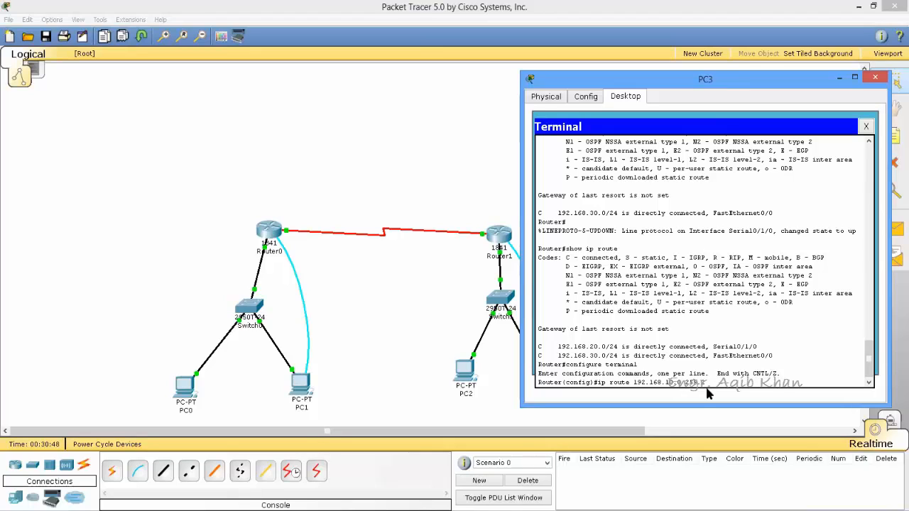
{"action": "type", "text": "55.0 192"}
{"action": "type", "text": ".168.20.1"}
{"action": "key", "text": "Return"}
Leave configuration mode on Router1 and close PC3's window
{"action": "type", "text": "exit"}
{"action": "key", "text": "Return"}
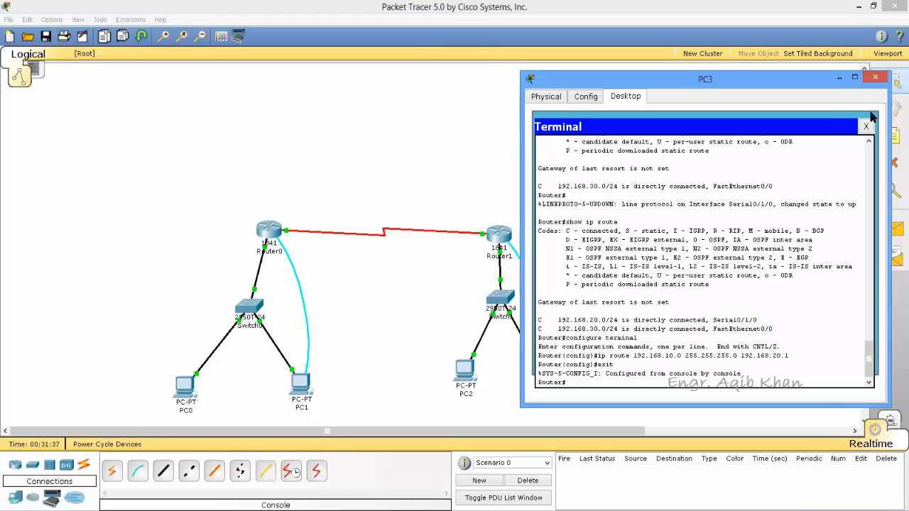
{"action": "left_click_drag", "start_coordinate": [630, 83], "coordinate": [538, 89]}
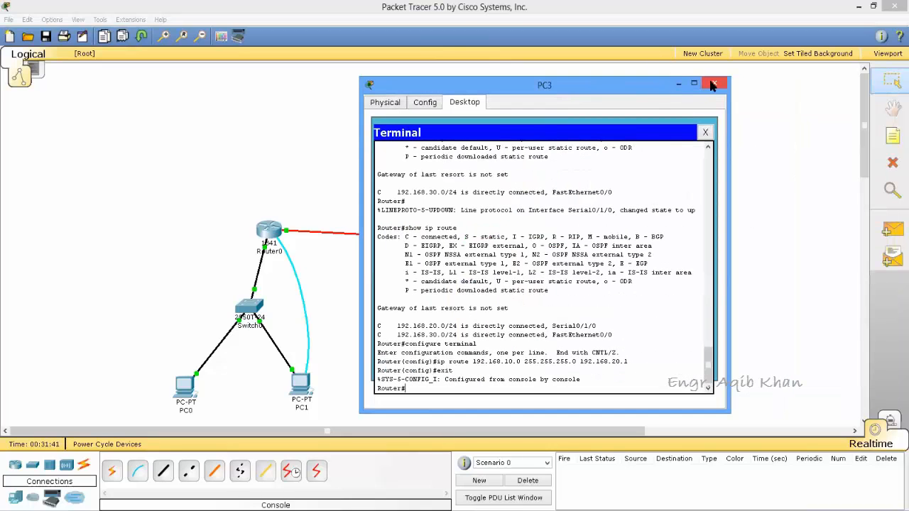
{"action": "left_click", "coordinate": [712, 84]}
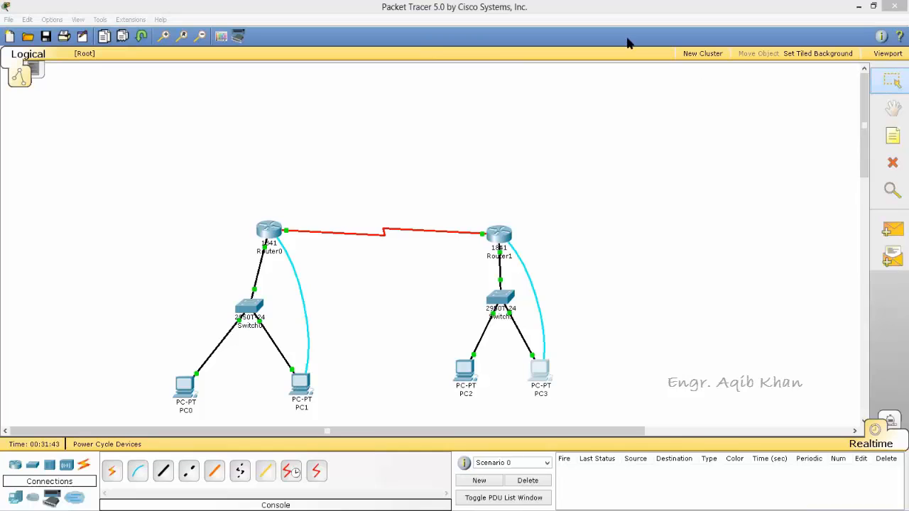
Display Router0's routing table with show ip route from PC1's console session, then close PC1's window
{"action": "left_click", "coordinate": [301, 383]}
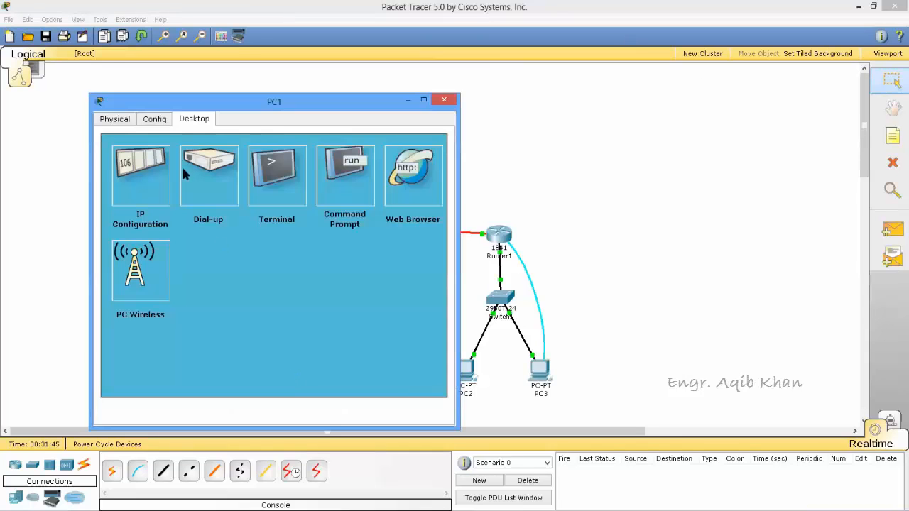
{"action": "left_click", "coordinate": [282, 181]}
{"action": "left_click", "coordinate": [295, 298]}
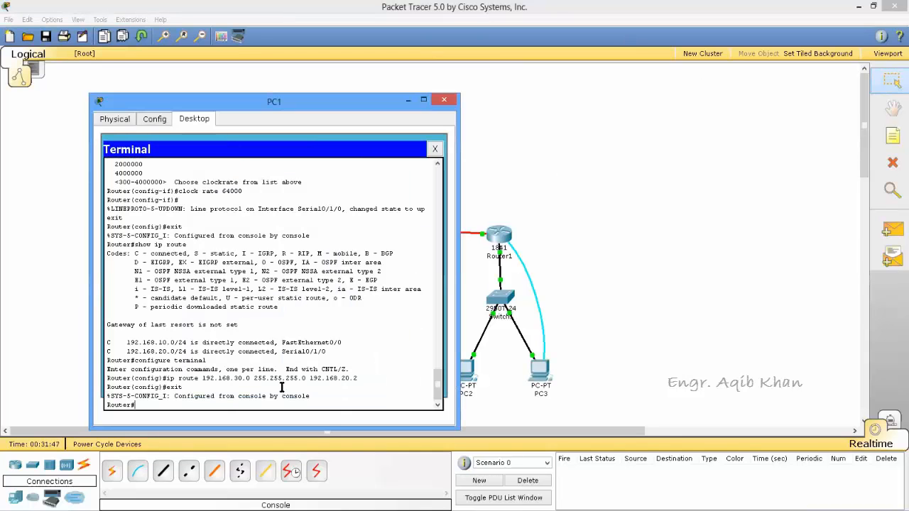
{"action": "triple_click", "coordinate": [199, 404]}
{"action": "type", "text": "show ip route"}
{"action": "key", "text": "Return"}
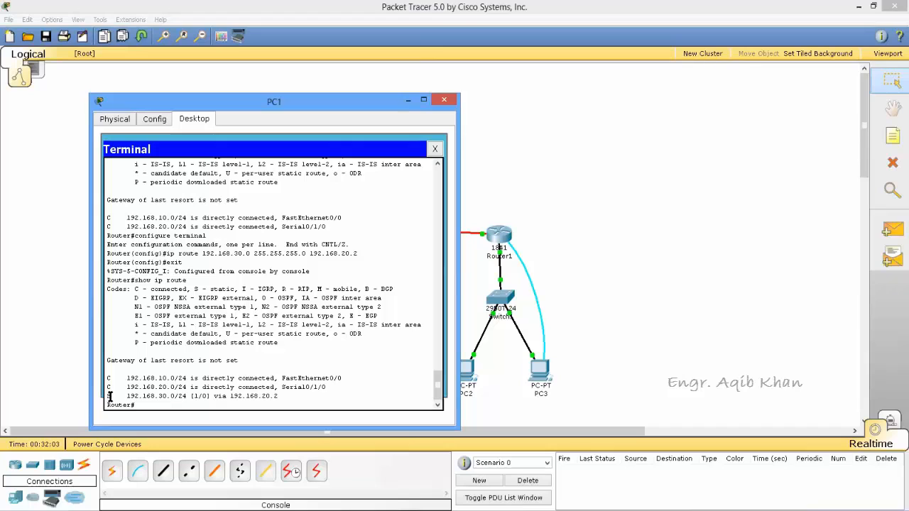
{"action": "left_click_drag", "start_coordinate": [237, 290], "coordinate": [200, 289]}
{"action": "left_click", "coordinate": [444, 99]}
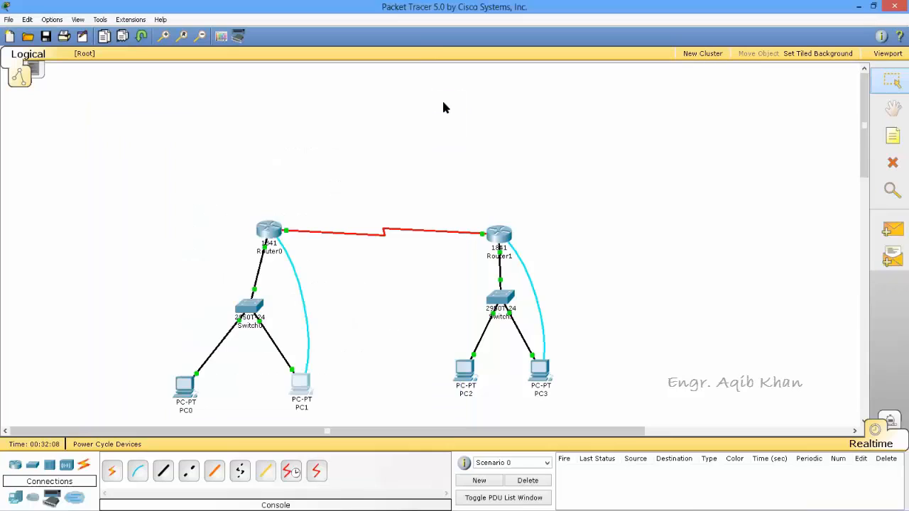
Display Router1's routing table with show ip route from PC3's console session, then close PC3's window
{"action": "left_click", "coordinate": [538, 368]}
{"action": "left_click", "coordinate": [308, 205]}
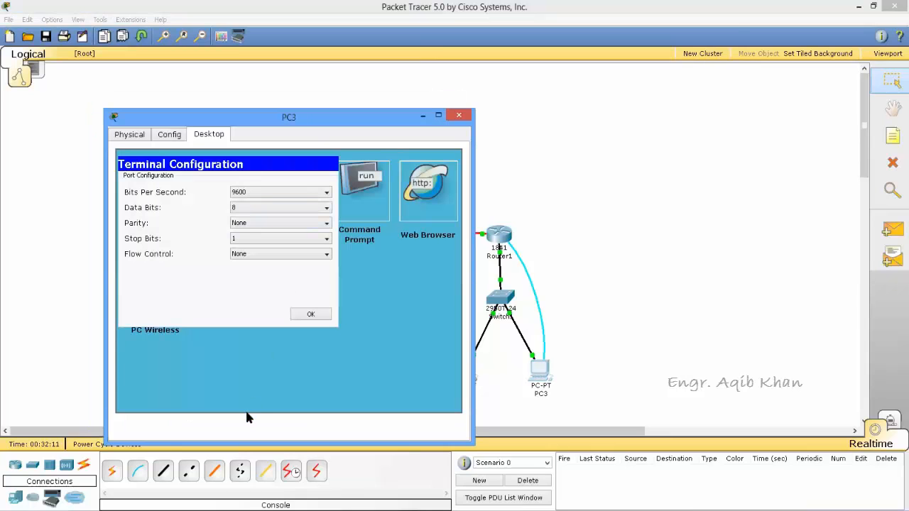
{"action": "left_click", "coordinate": [310, 315]}
{"action": "key", "text": "Up"}
{"action": "key", "text": "Up"}
{"action": "key", "text": "Return"}
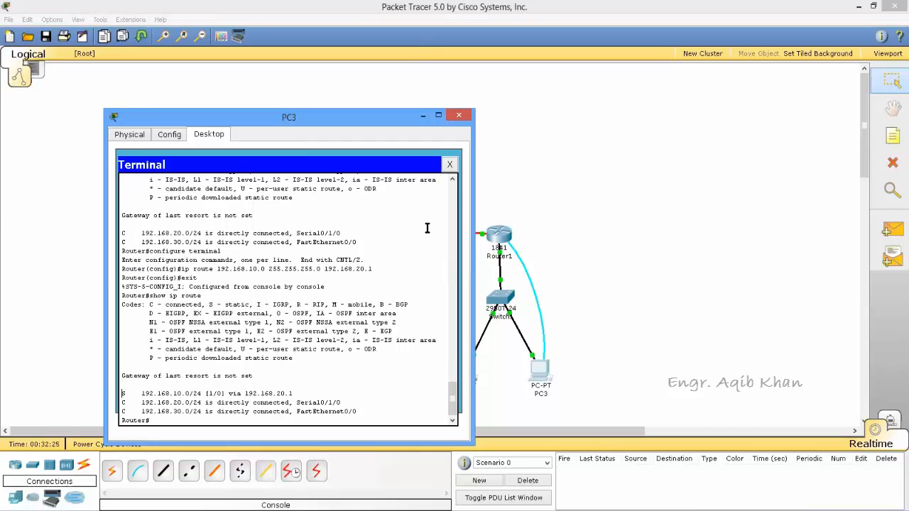
{"action": "left_click", "coordinate": [460, 115]}
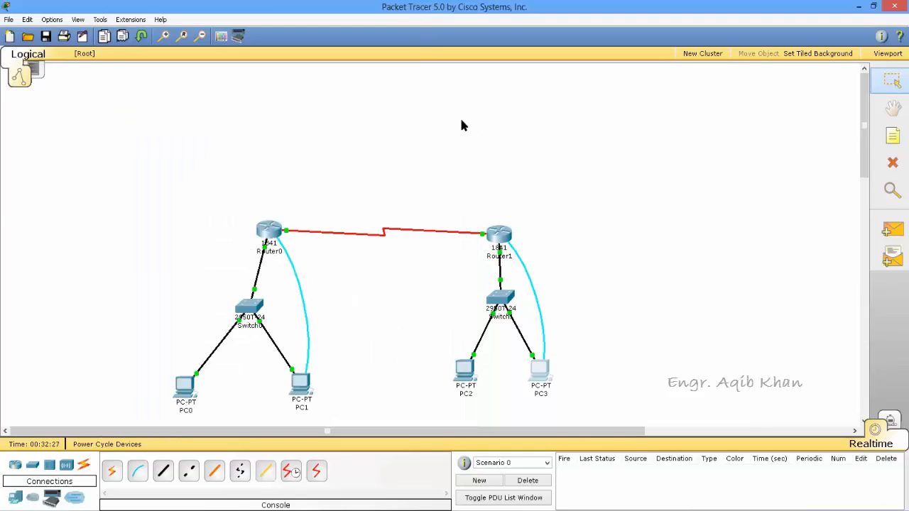
Send a simple PDU from PC0 to PC2, then delete the scenario
{"action": "left_click", "coordinate": [891, 232]}
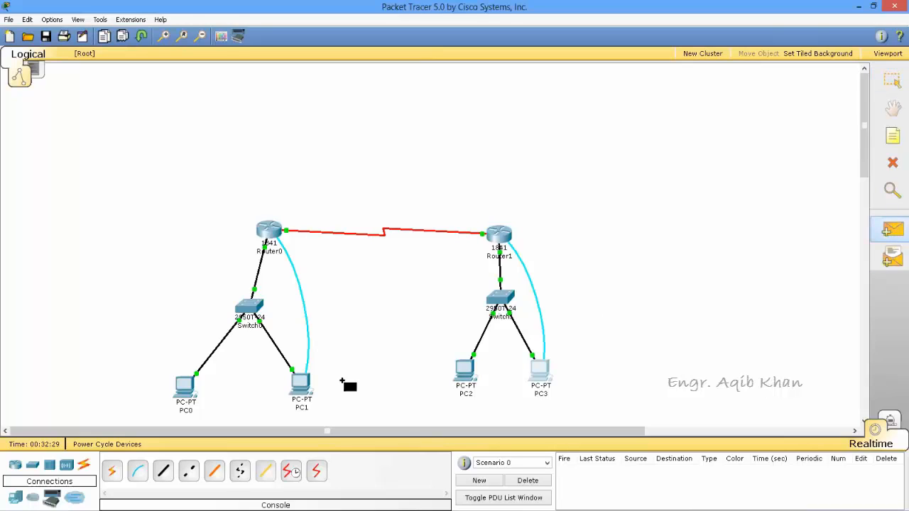
{"action": "left_click", "coordinate": [185, 387]}
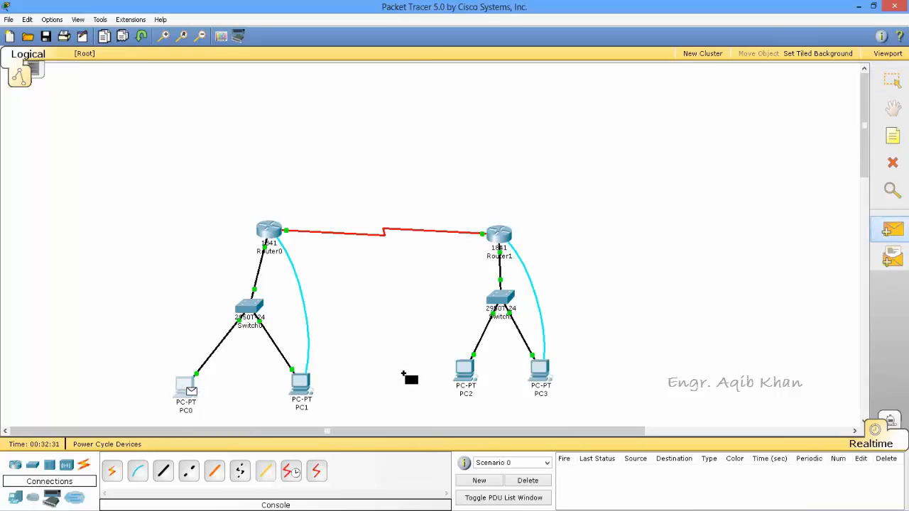
{"action": "left_click", "coordinate": [465, 371]}
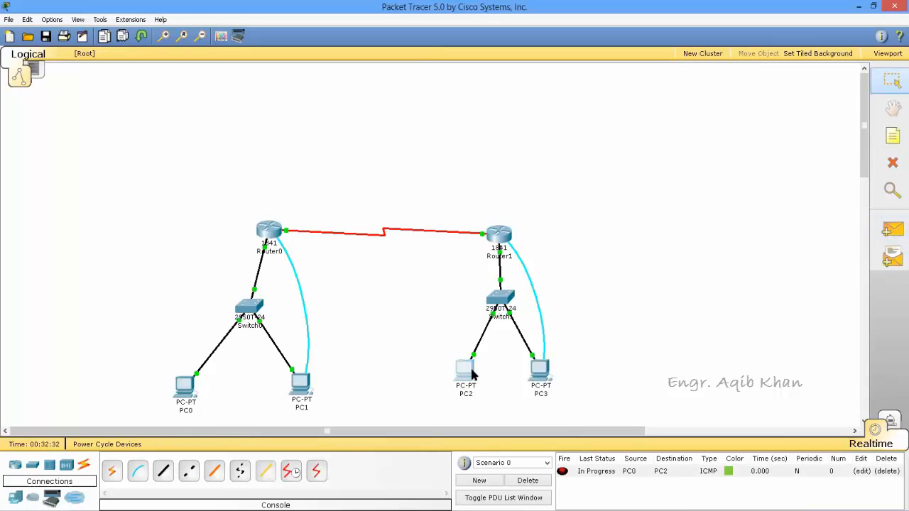
{"action": "left_click", "coordinate": [537, 481]}
Test connectivity between the two networks by sending a new simple PDU from PC0 to PC2
{"action": "left_click", "coordinate": [889, 231]}
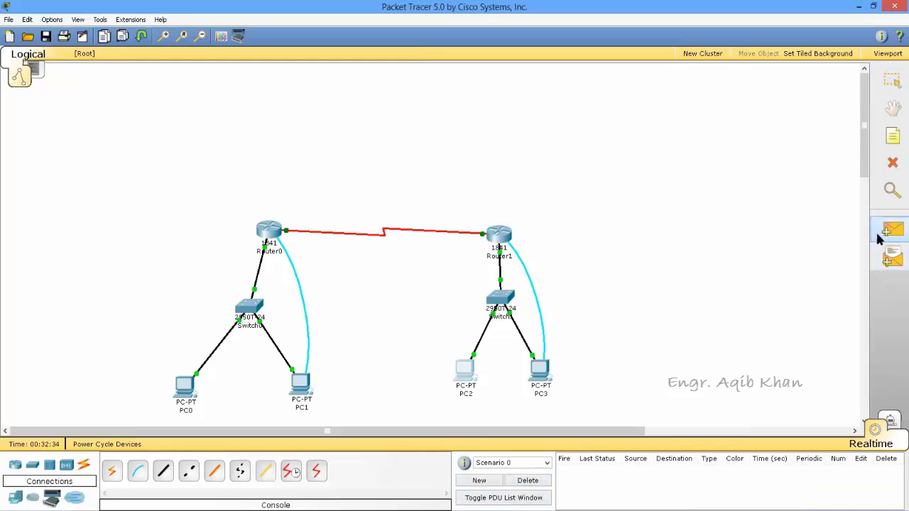
{"action": "left_click", "coordinate": [186, 389]}
{"action": "left_click", "coordinate": [465, 375]}
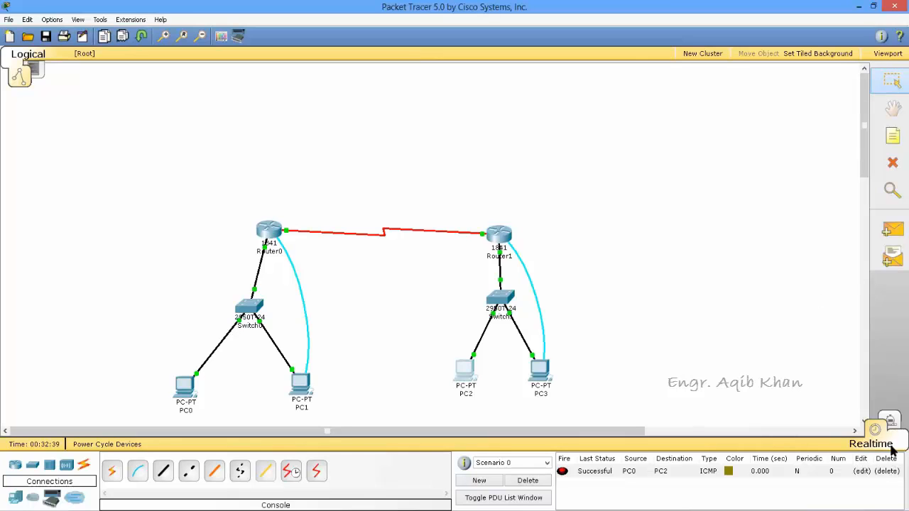
Play the PC0-to-PC2 packet's path in simulation mode with automatic capture, then return to realtime mode and delete the scenario
{"action": "left_click", "coordinate": [891, 421]}
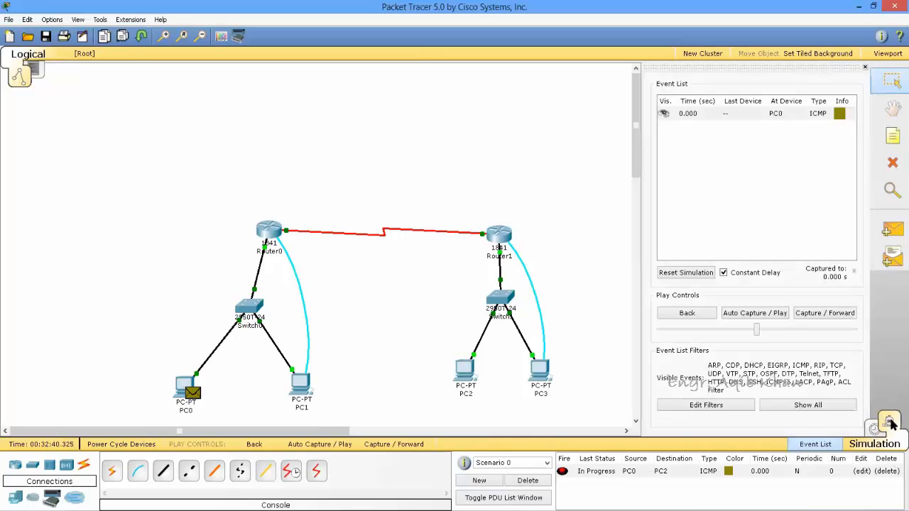
{"action": "left_click", "coordinate": [762, 318]}
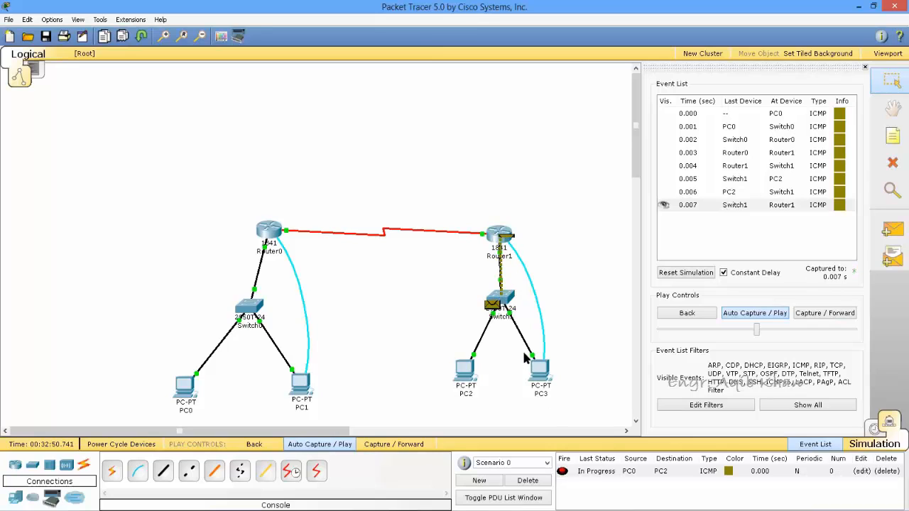
{"action": "mouse_move", "coordinate": [494, 254]}
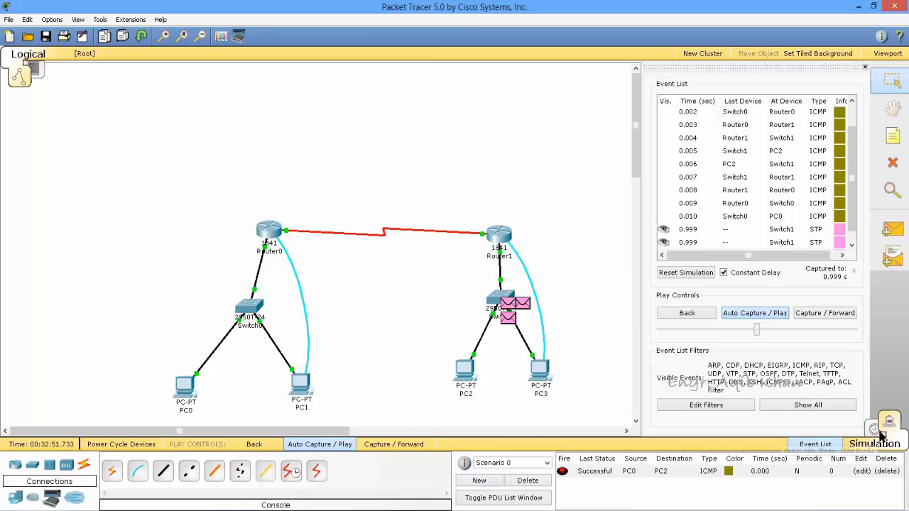
{"action": "left_click", "coordinate": [878, 432]}
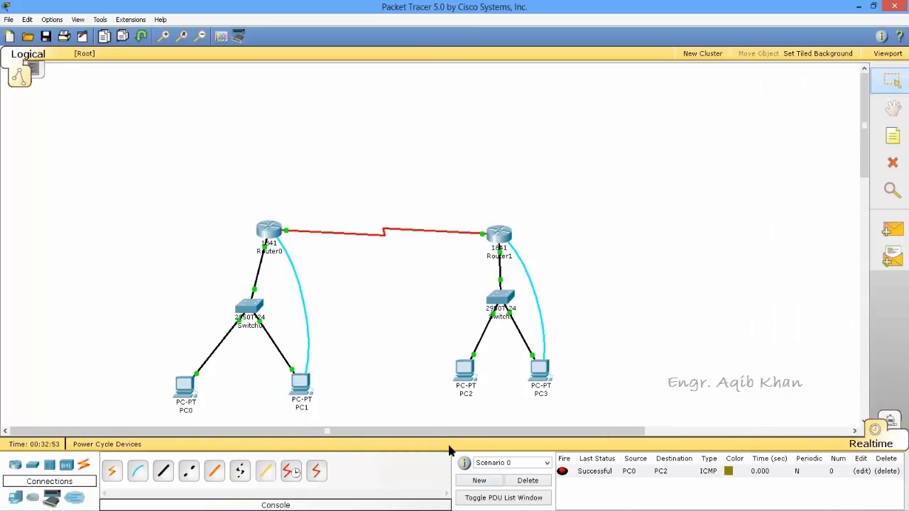
{"action": "left_click", "coordinate": [533, 482]}
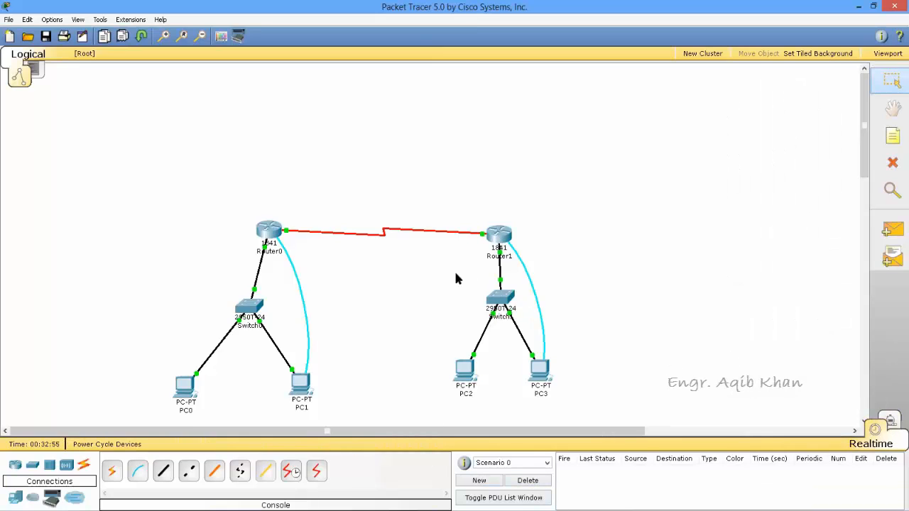